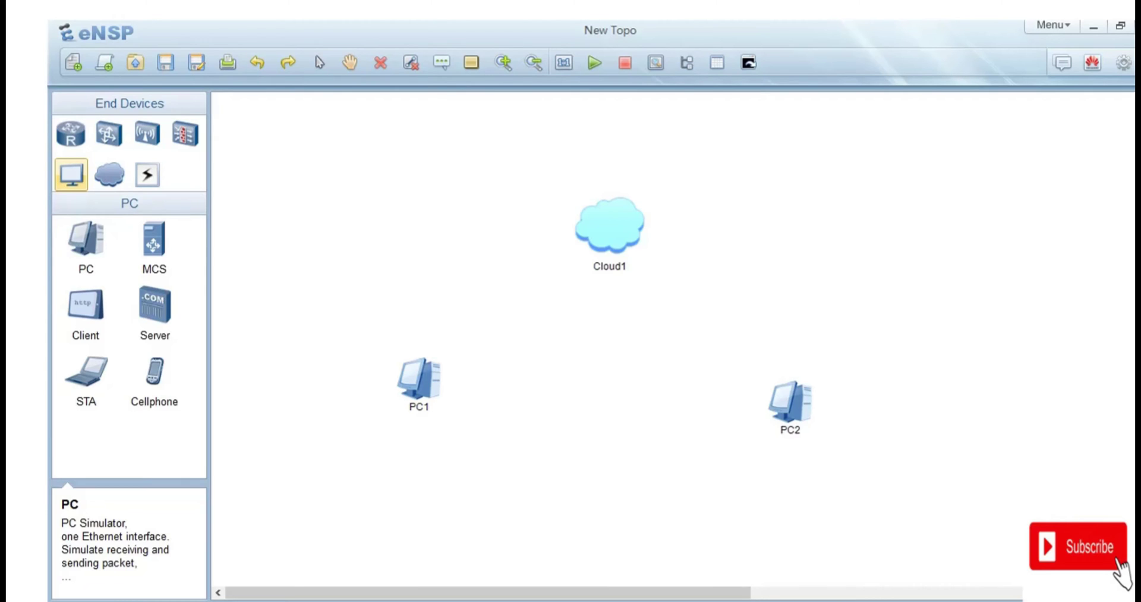
Place a second cloud device above PC1 and delete it from the topology again
drag(109, 174, 392, 164)
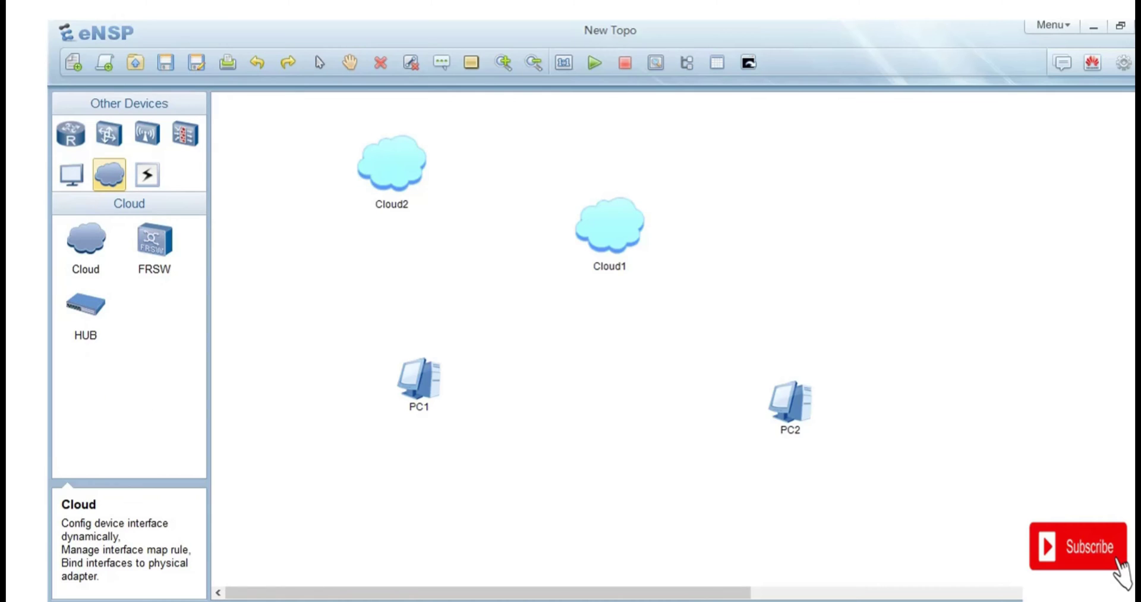
drag(317, 135, 587, 318)
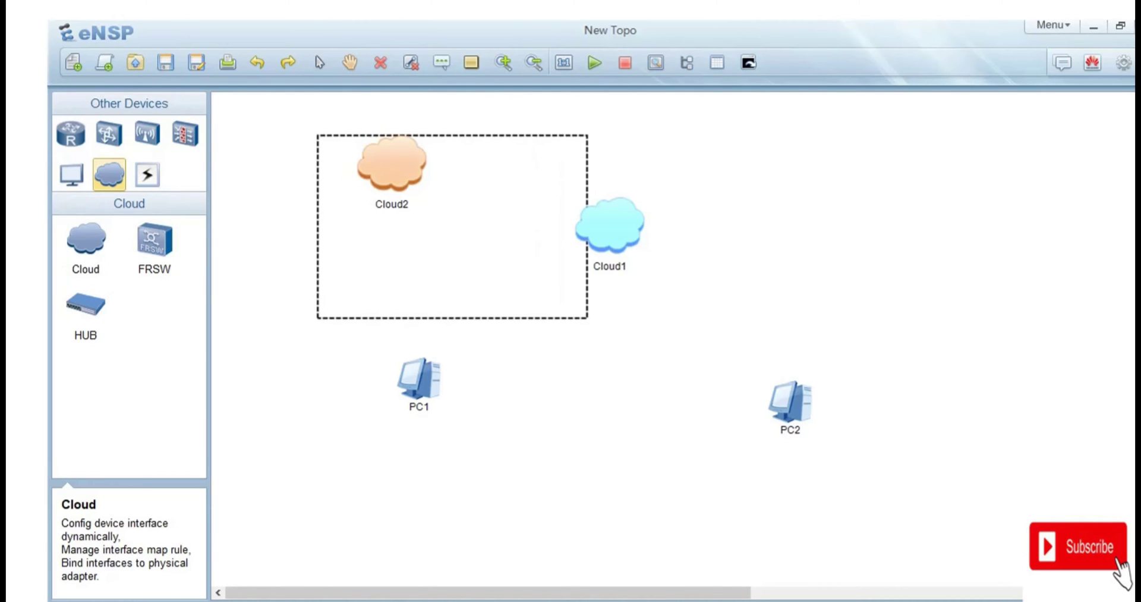
right_click(509, 254)
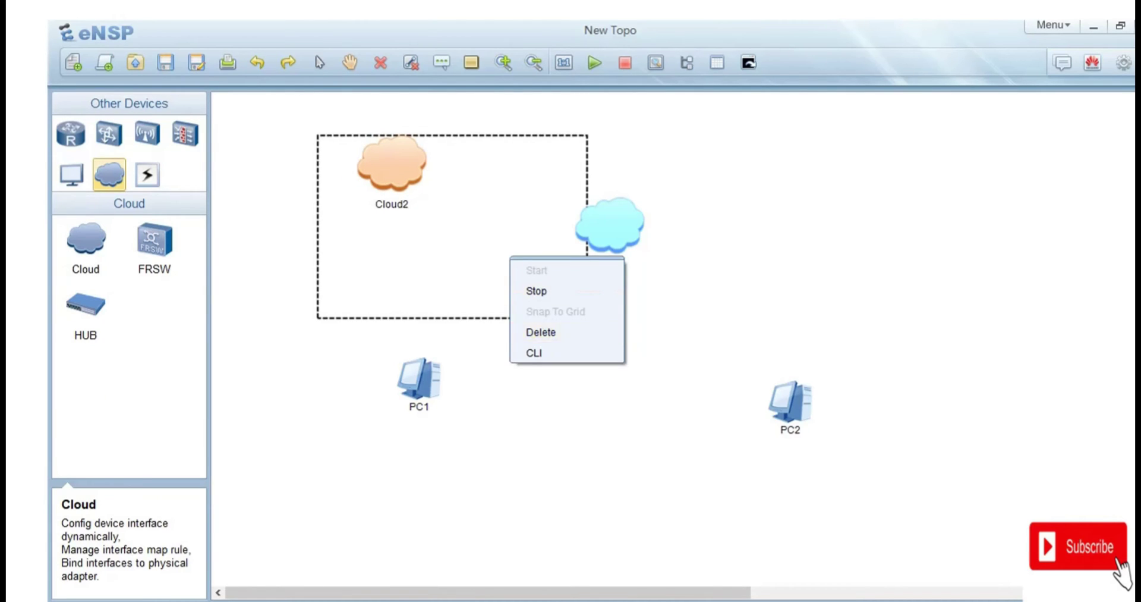
click(547, 332)
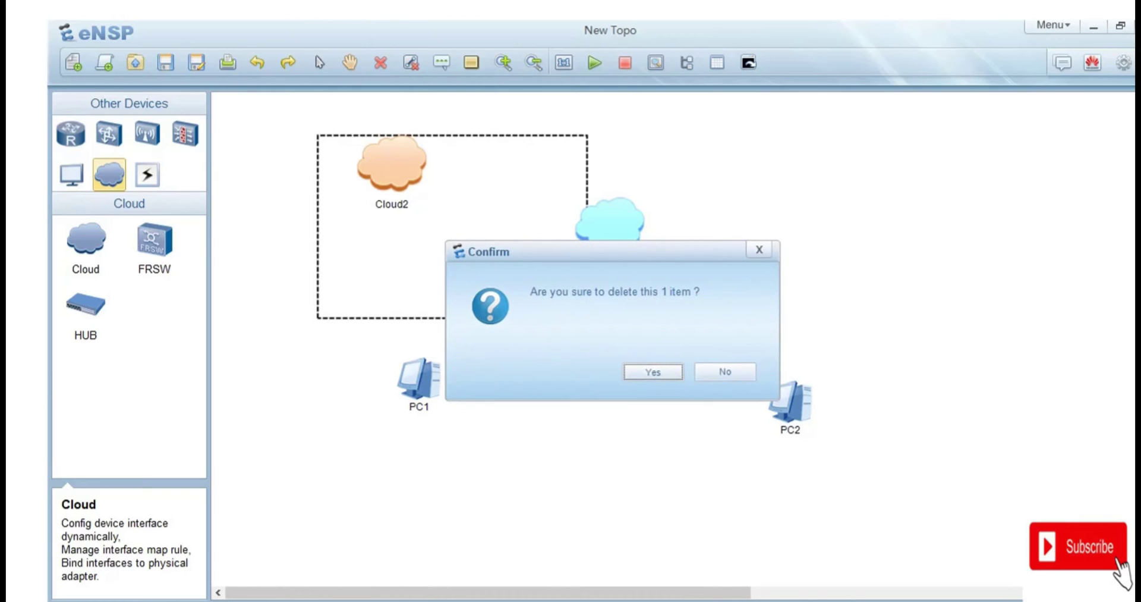
key(Return)
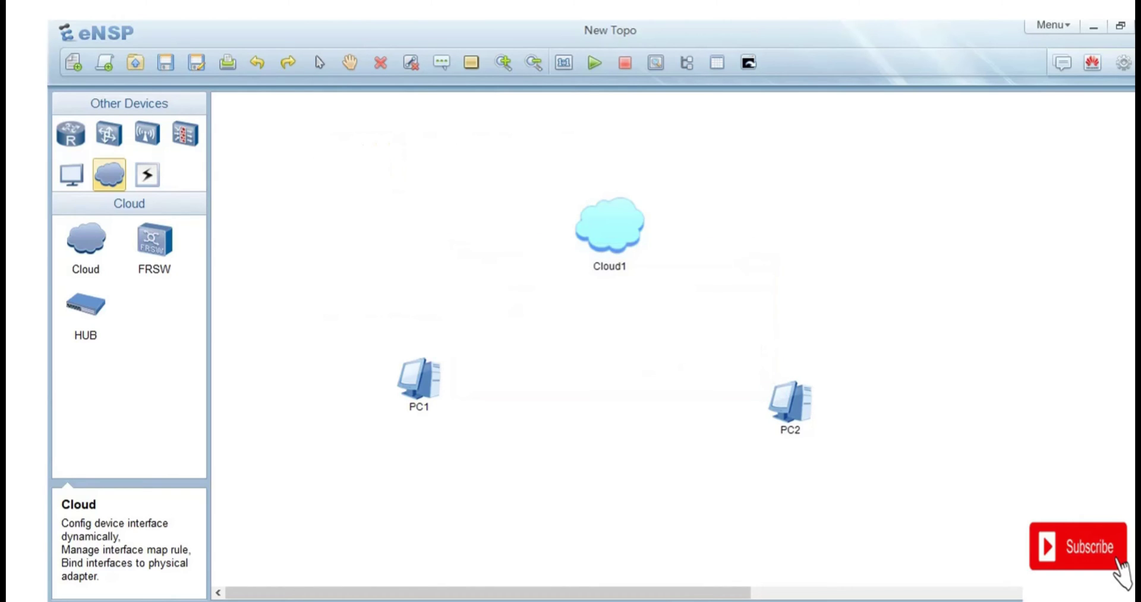
Examine the network adapters offered as binding options in Cloud1's IO configuration
right_click(602, 223)
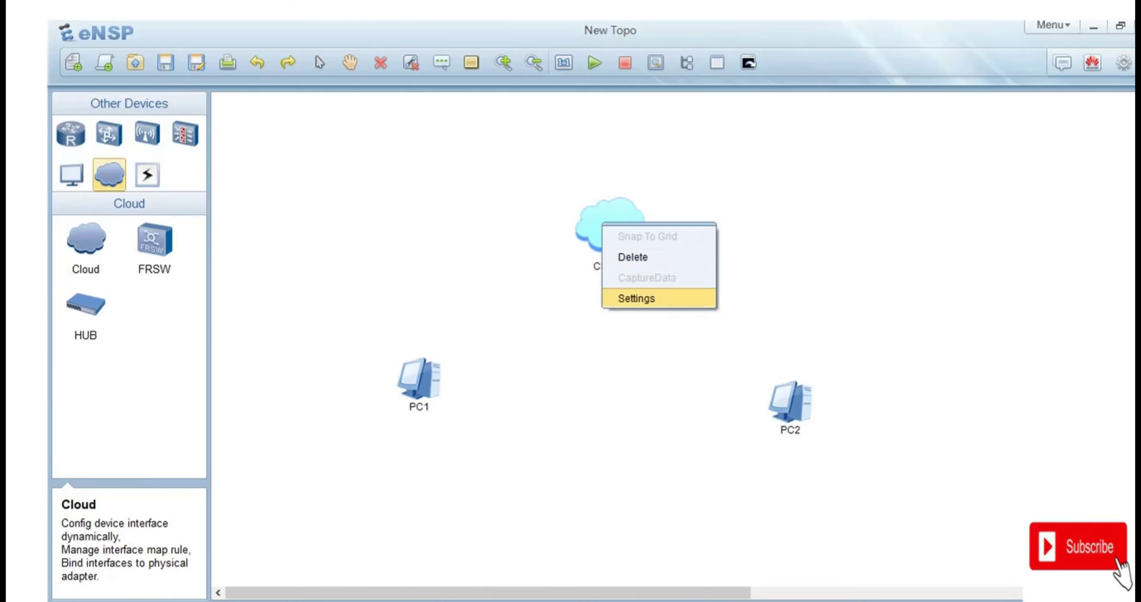
click(636, 298)
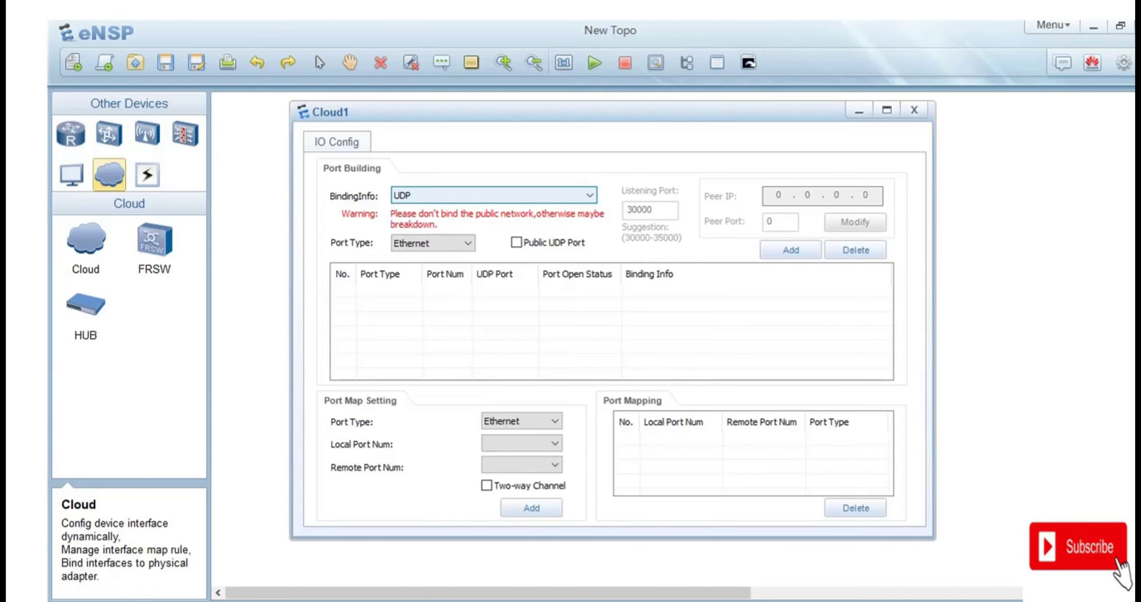
key(alt+Down)
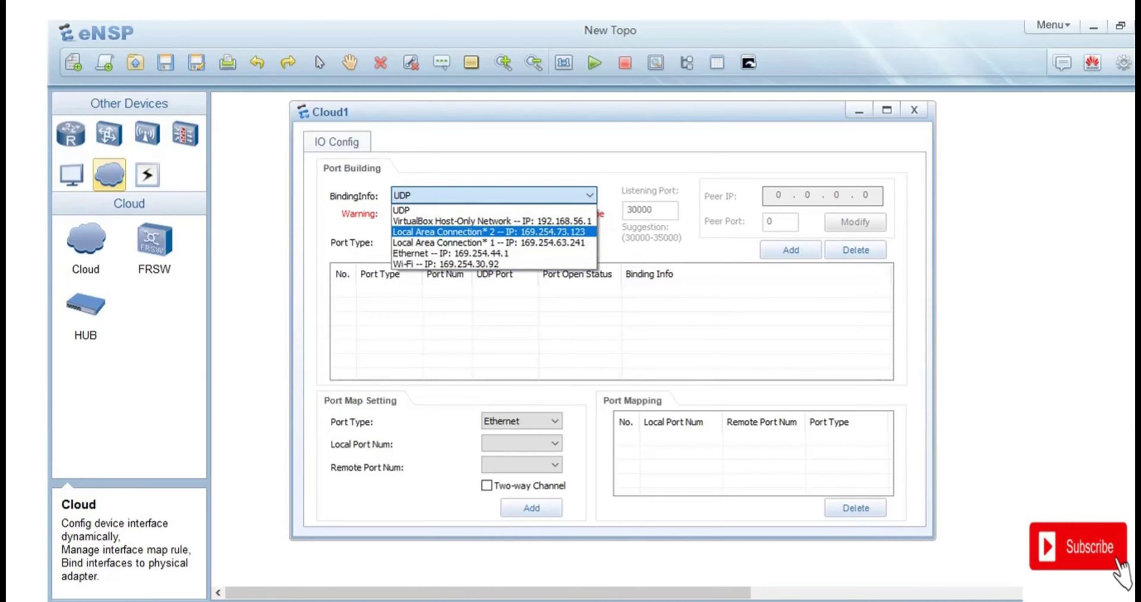
key(Escape)
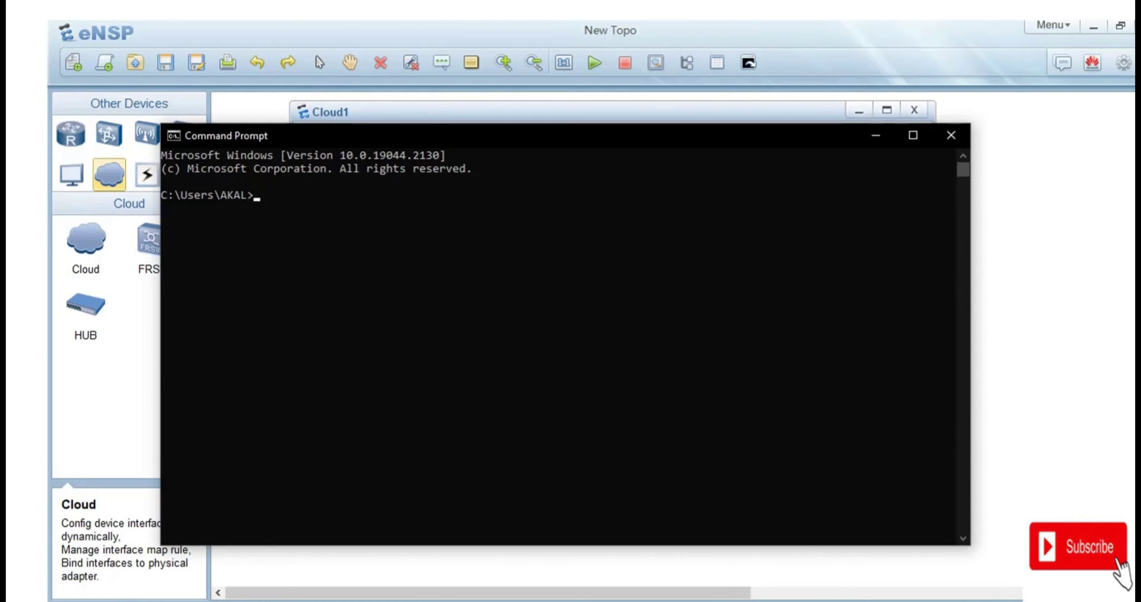
Run ipconfig in Command Prompt and check the IPv4 address of the VirtualBox Host-Only Network adapter
text(ipconfig)
key(Return)
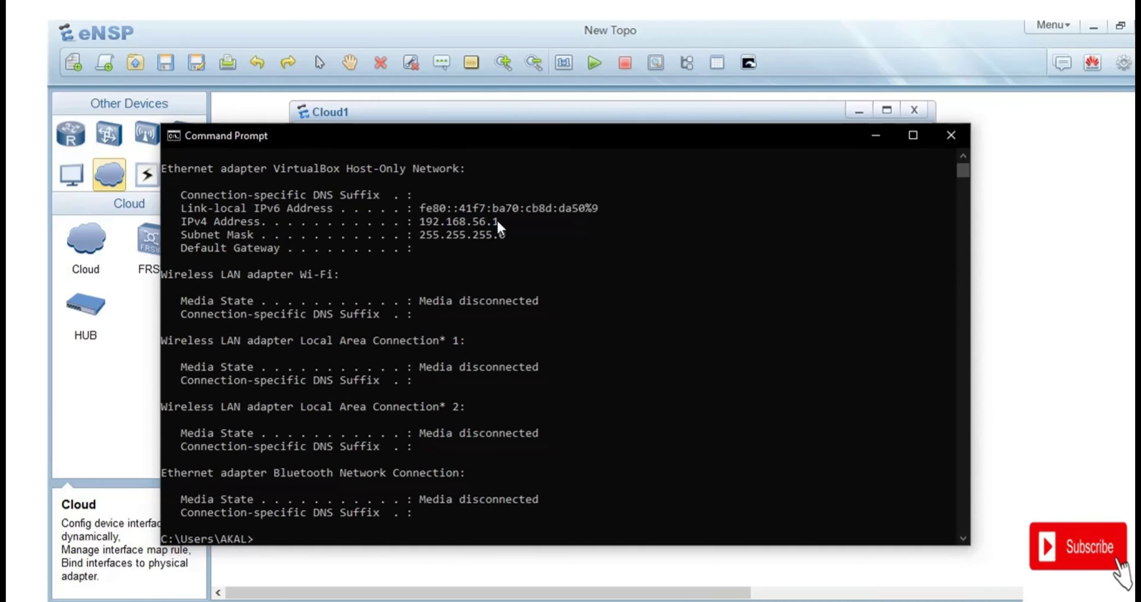
drag(504, 220, 421, 222)
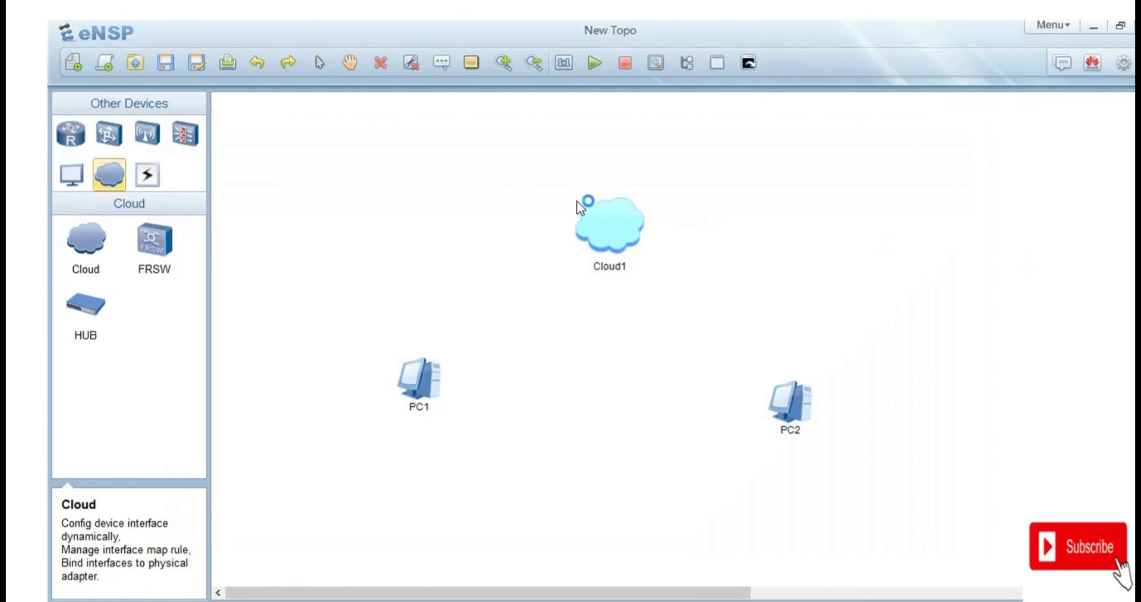
right_click(617, 239)
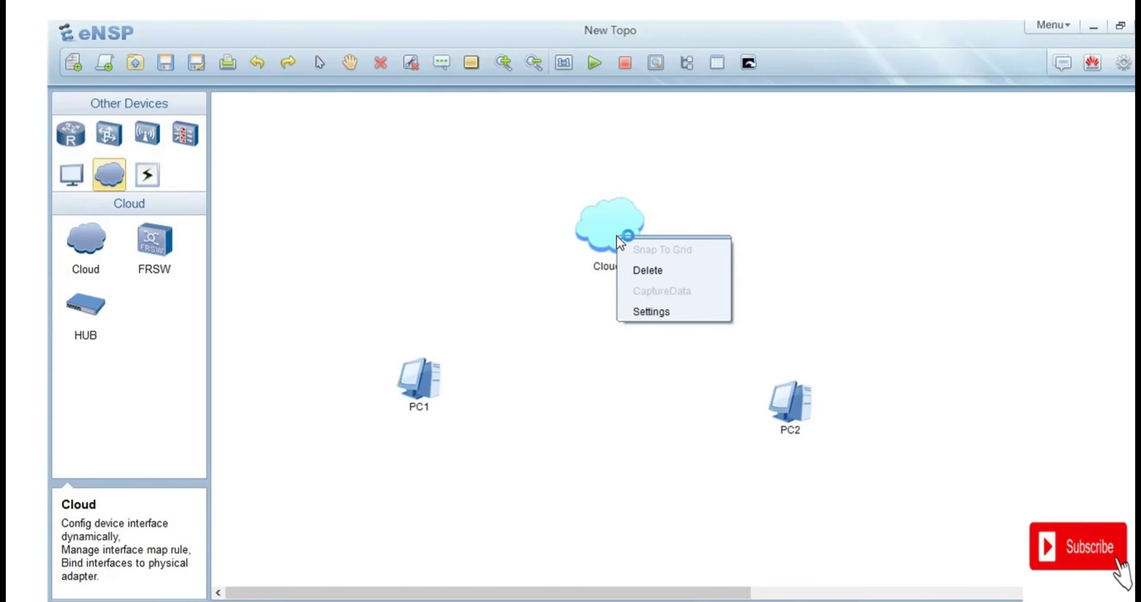
click(455, 283)
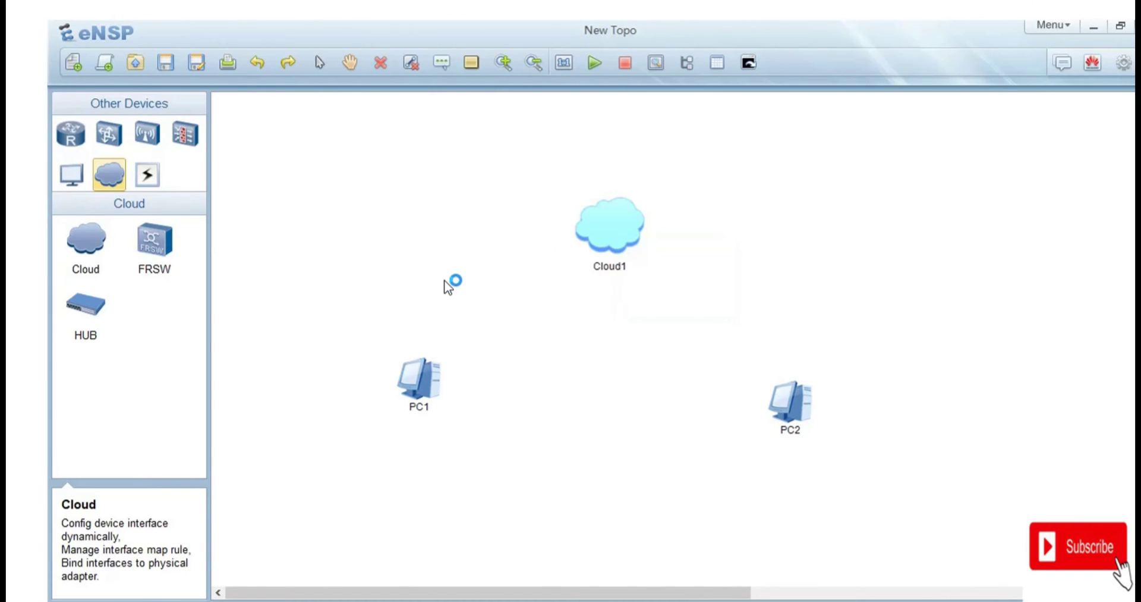
right_click(406, 377)
click(435, 387)
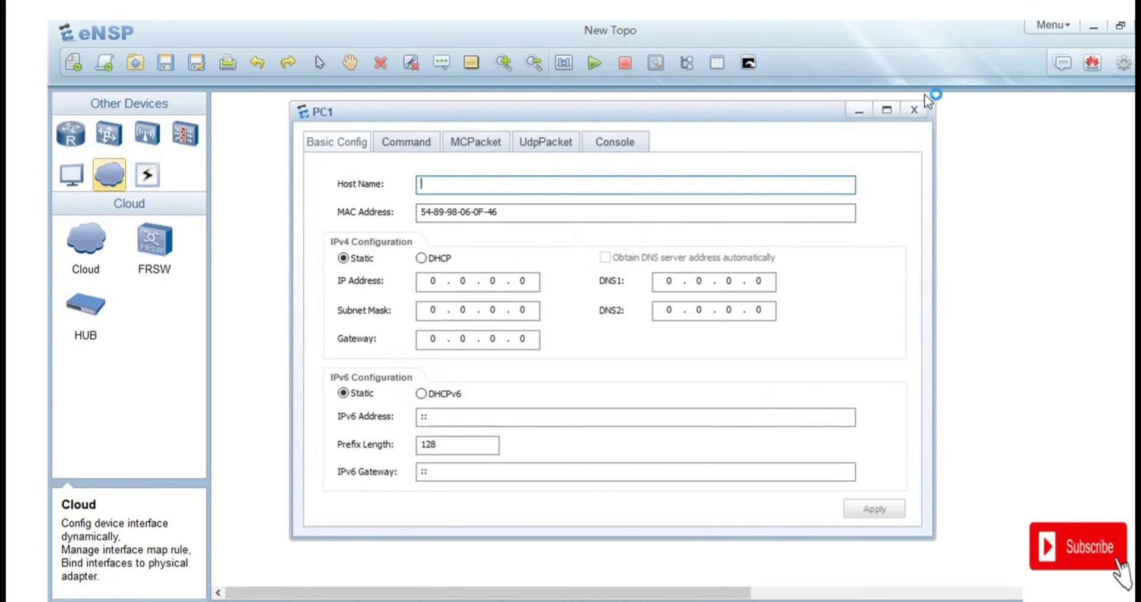
click(915, 109)
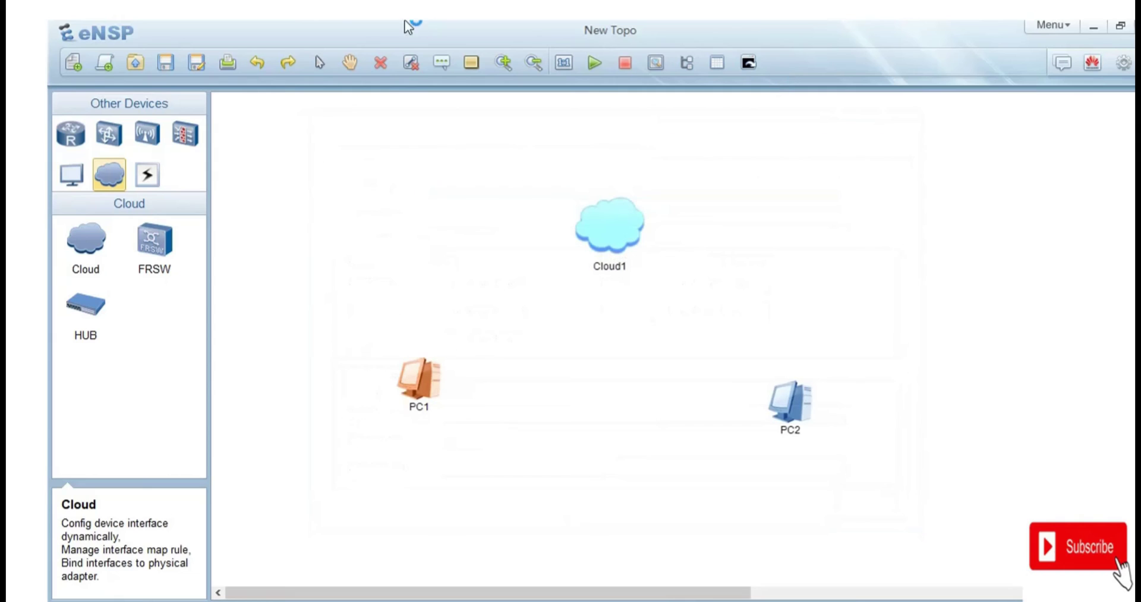
Try to start a copper connection from Cloud1, and close its configuration window without changes
click(143, 178)
click(156, 242)
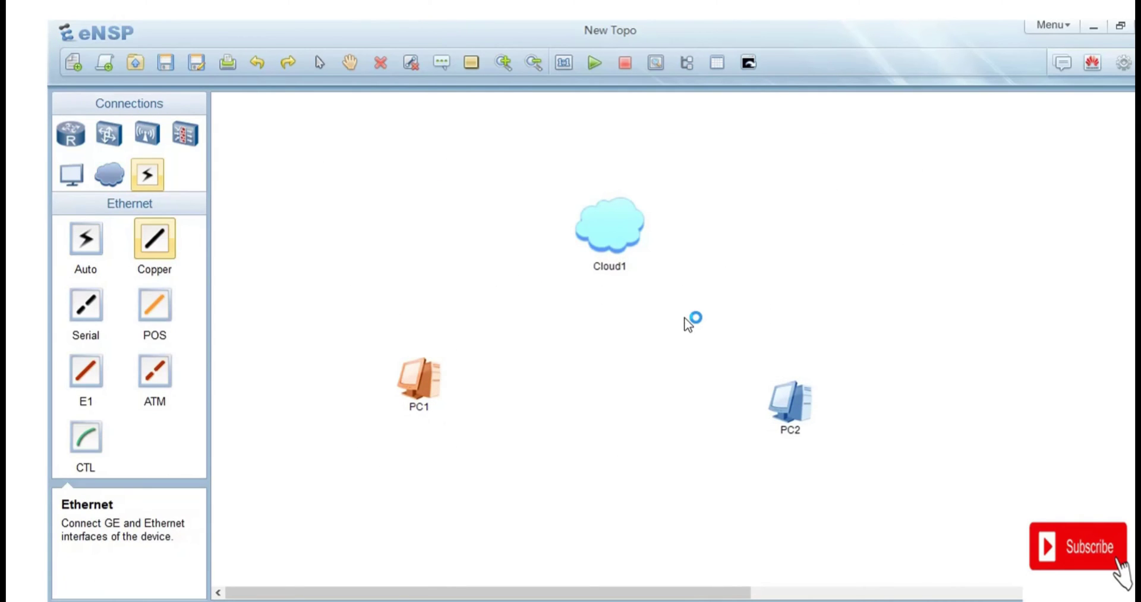
right_click(612, 236)
click(143, 239)
double_click(605, 235)
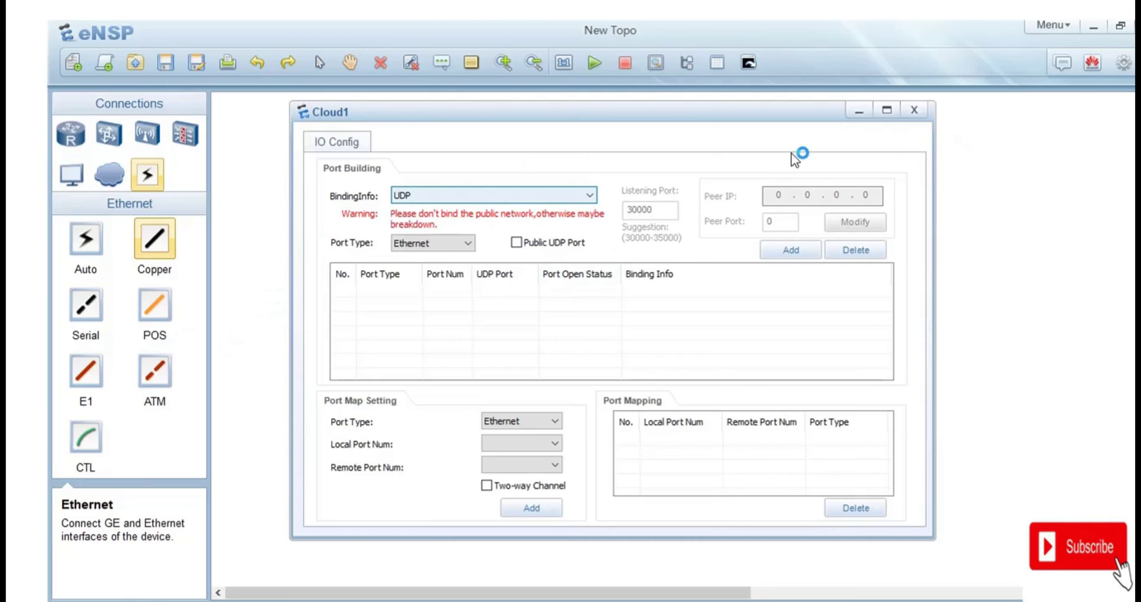
click(860, 116)
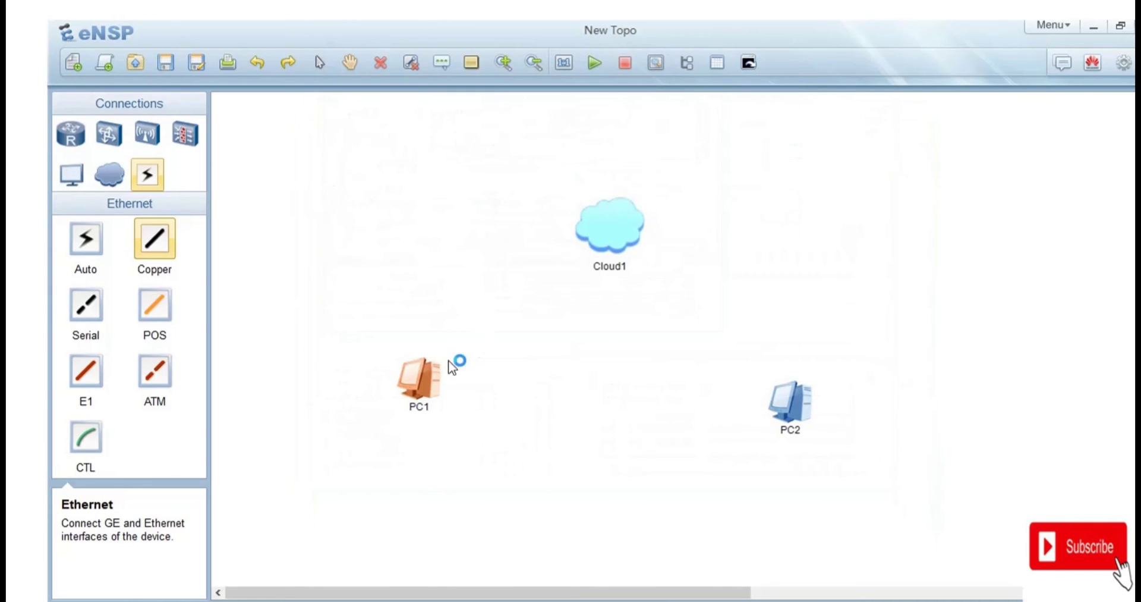
Try to start a copper connection from PC1's Ethernet 0/0/1 port and cancel it
right_click(422, 377)
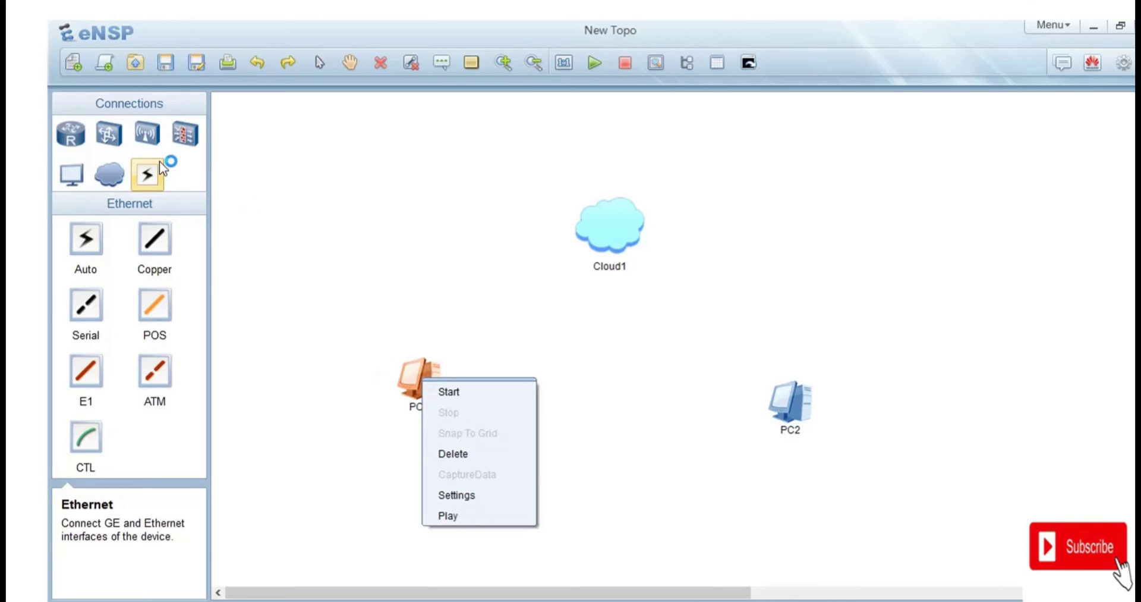
click(159, 245)
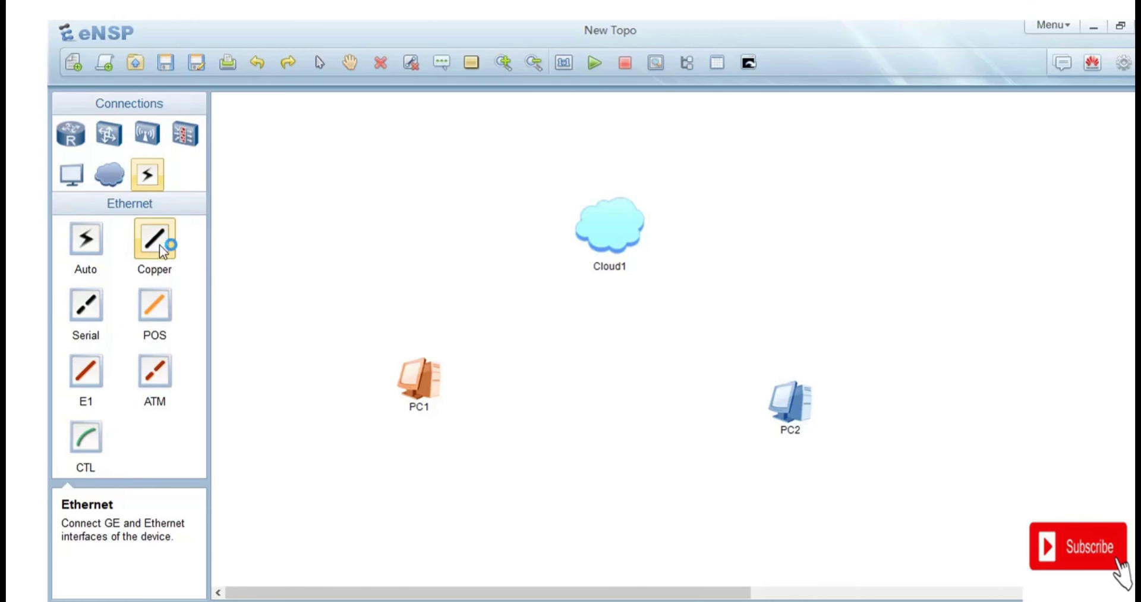
click(416, 388)
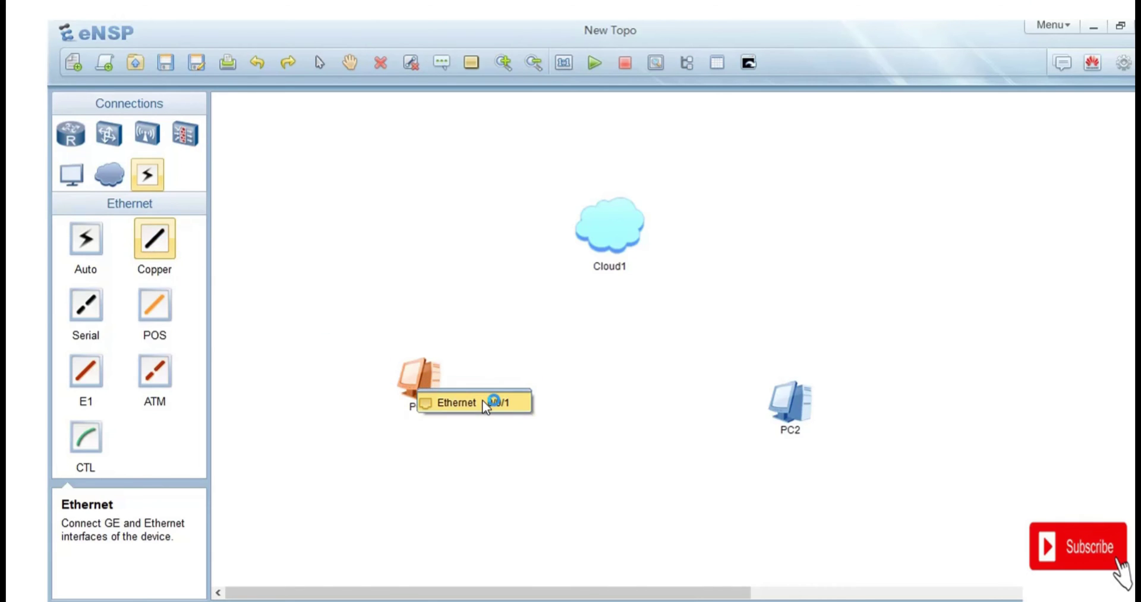
right_click(534, 261)
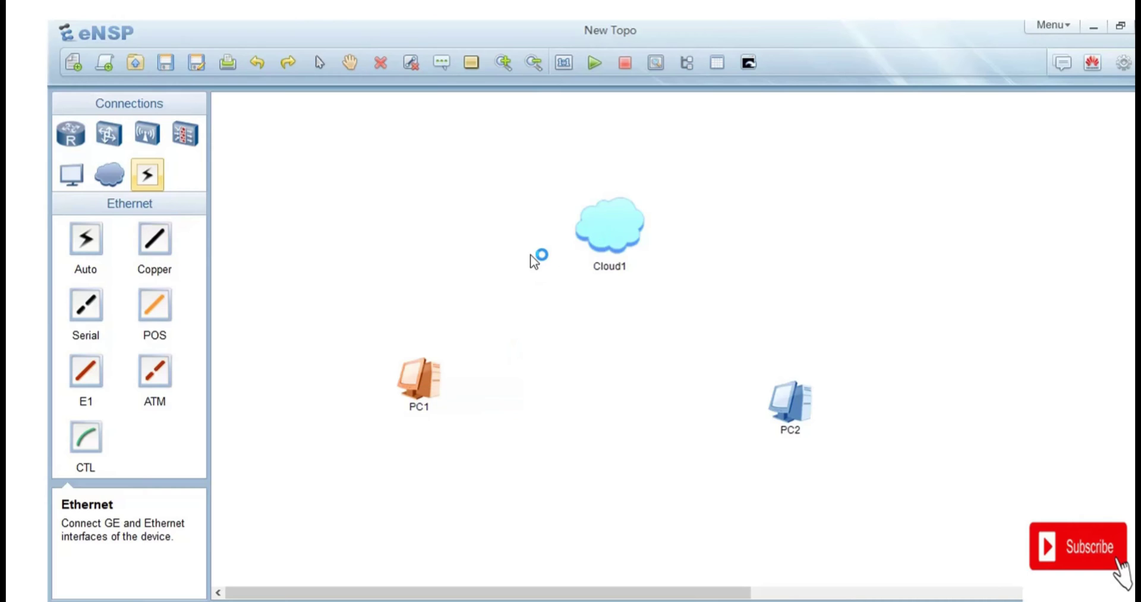
Add two GE ports bound to UDP in Cloud1's IO configuration
right_click(619, 232)
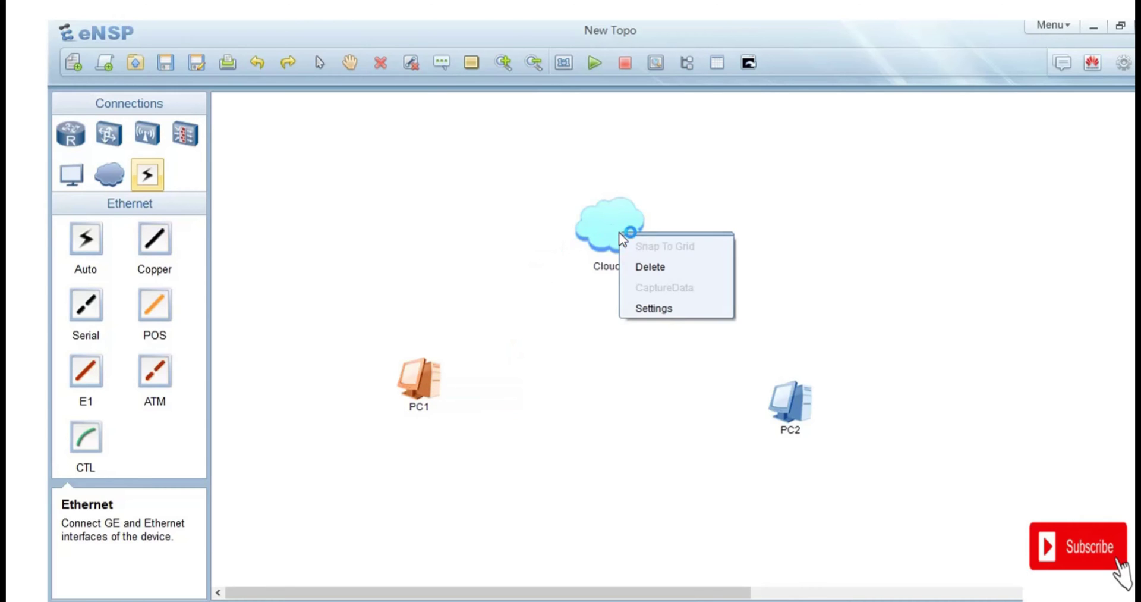
click(666, 312)
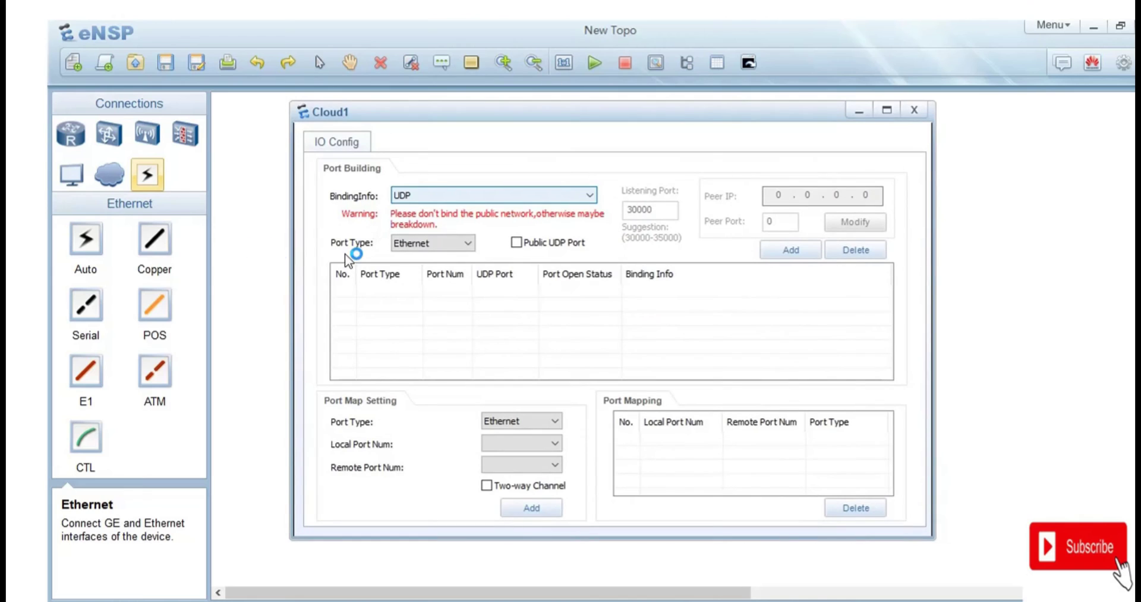
click(469, 243)
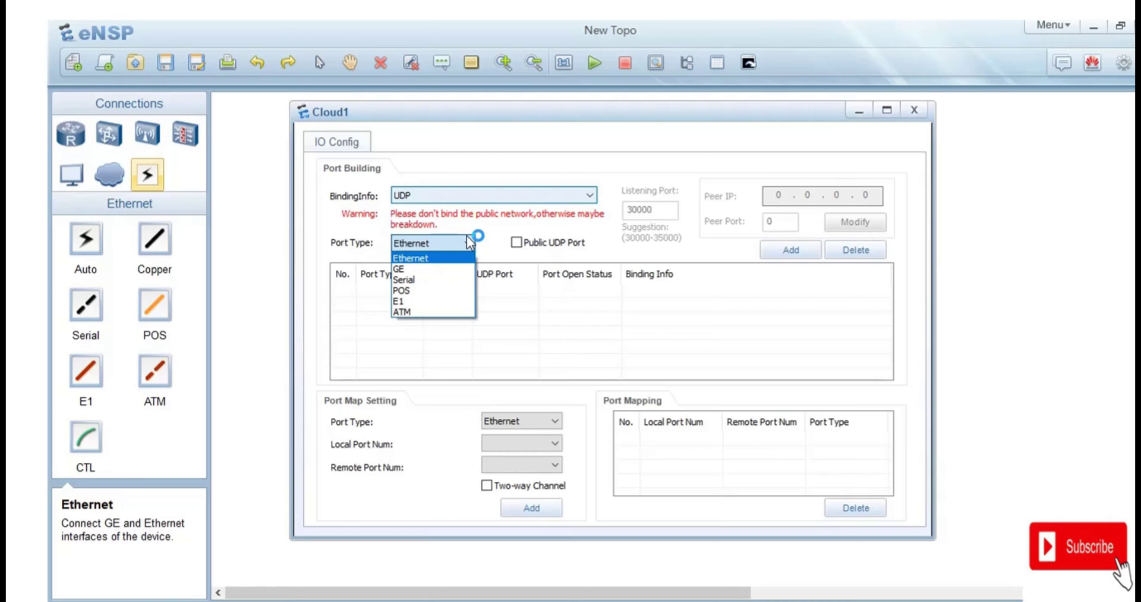
click(419, 267)
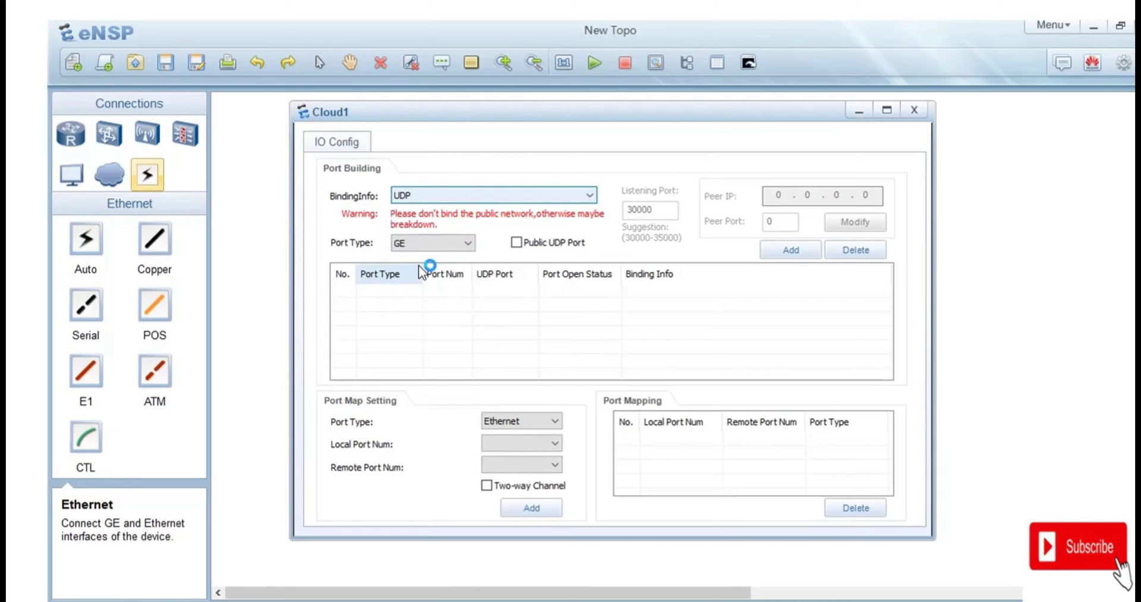
click(781, 256)
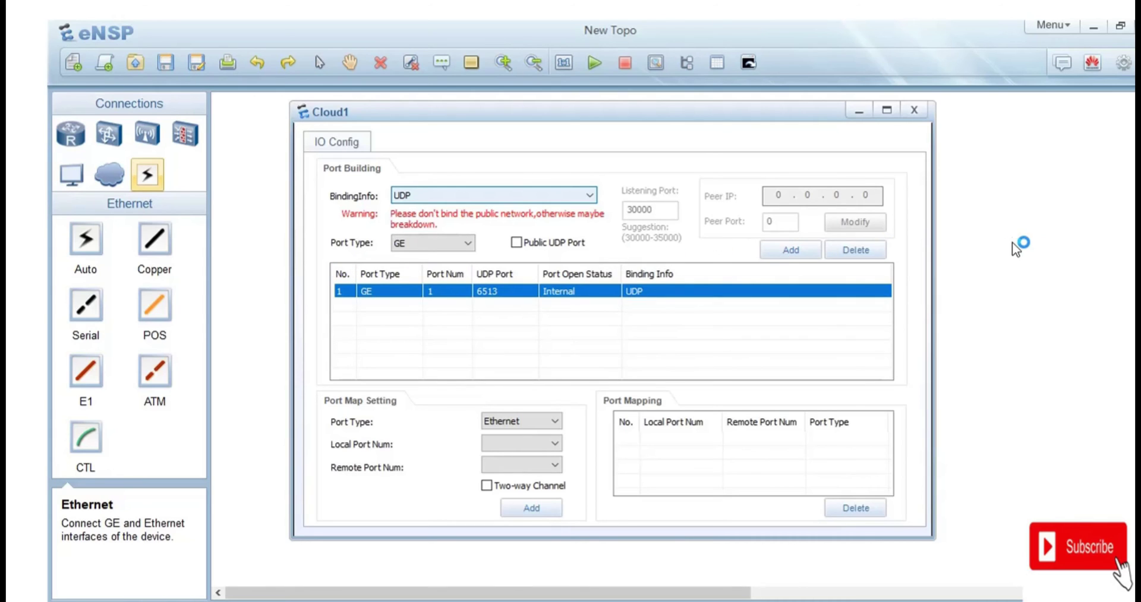
click(776, 247)
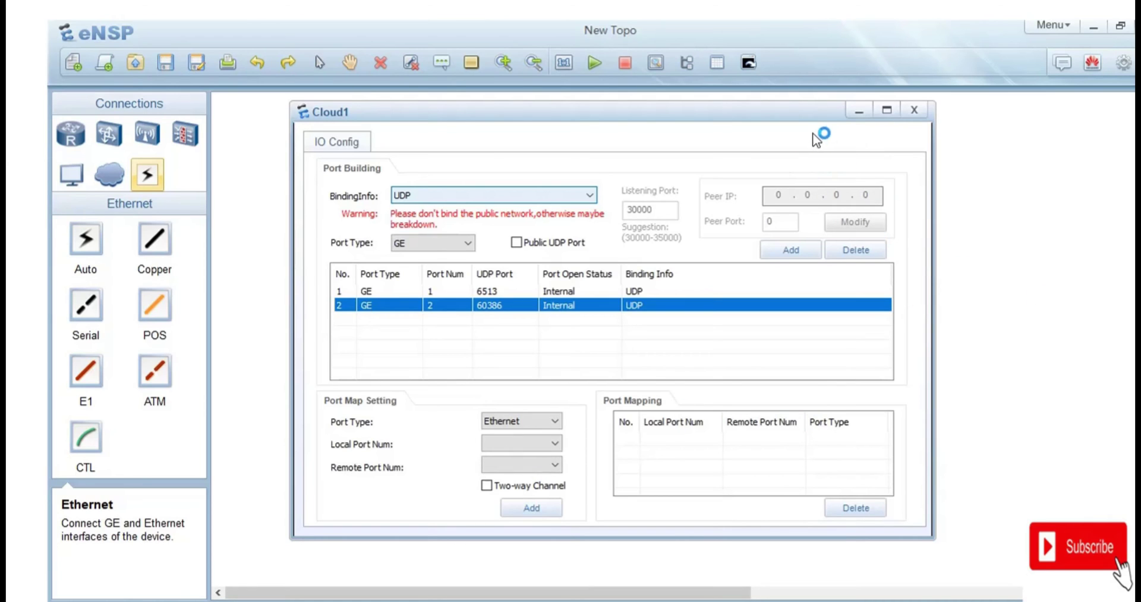
click(860, 114)
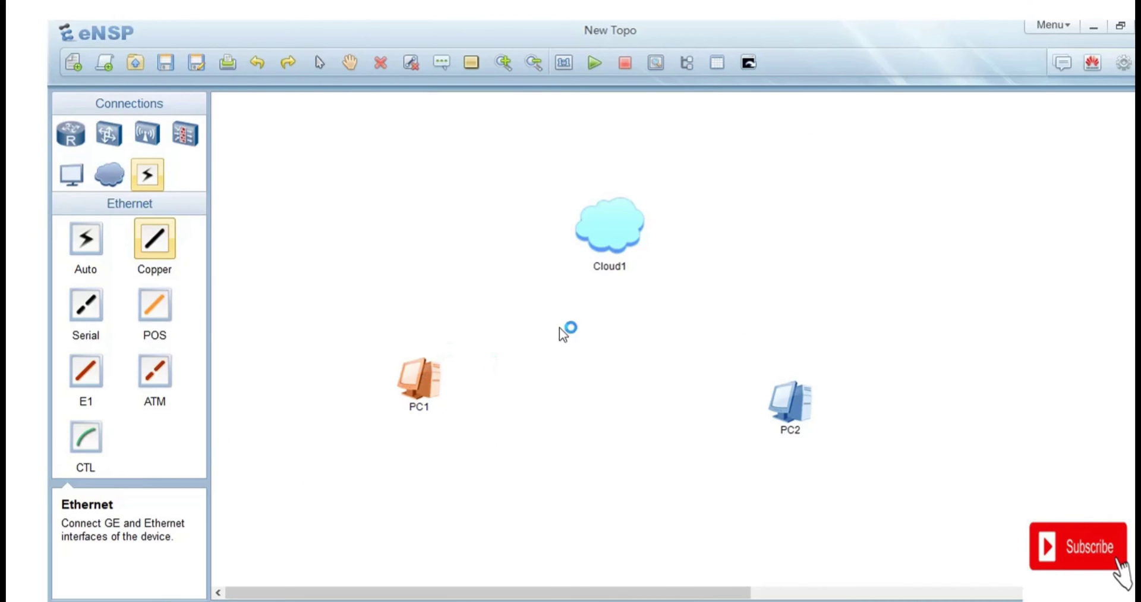
Connect Cloud1's GE 0/0/1 port to PC1's Ethernet 0/0/1 port with a copper cable
click(616, 233)
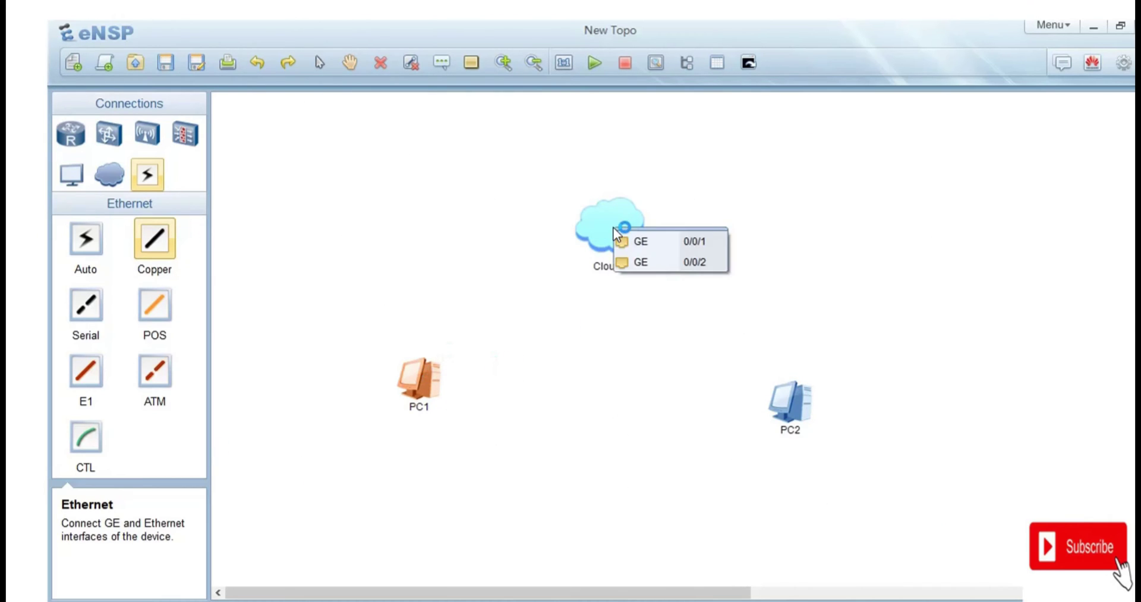
click(646, 241)
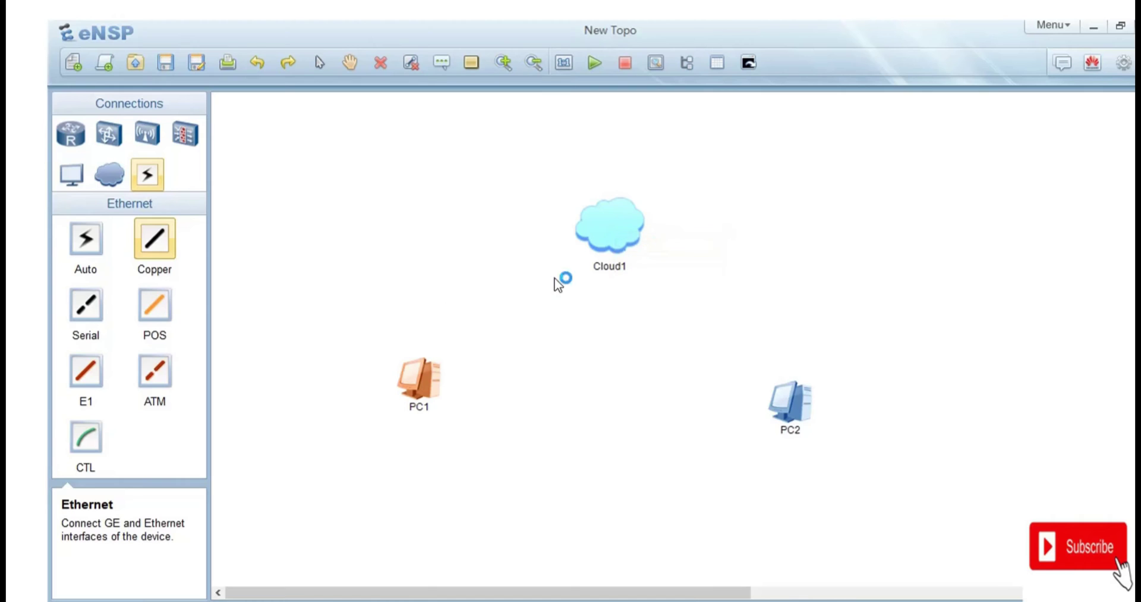
click(424, 385)
click(448, 398)
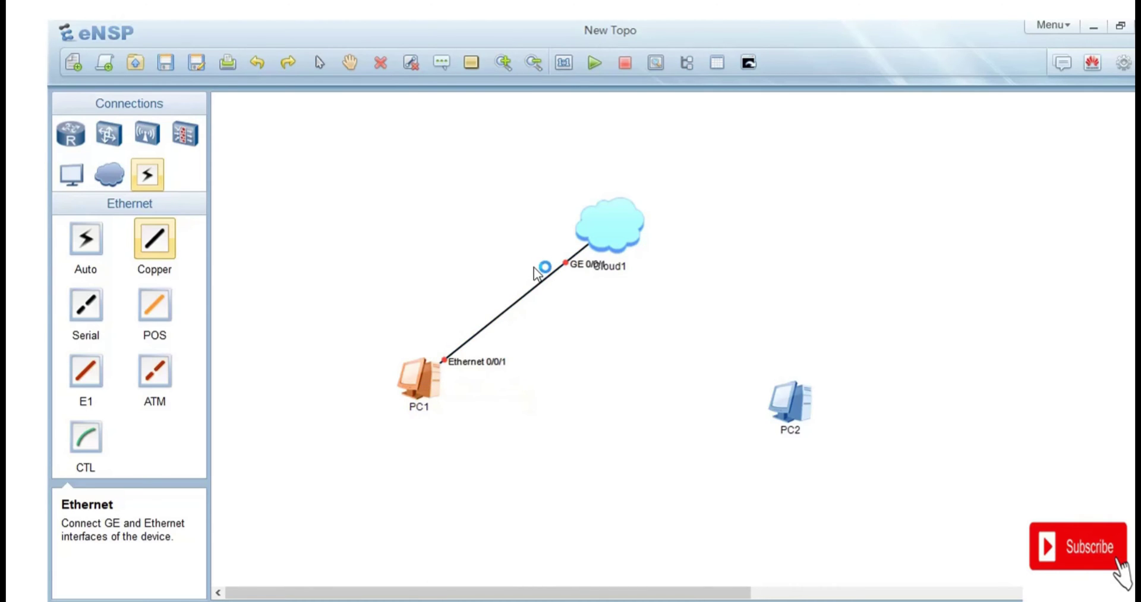
Connect Cloud1's GE 0/0/2 port to PC2's Ethernet 0/0/1 port with a copper cable
click(629, 238)
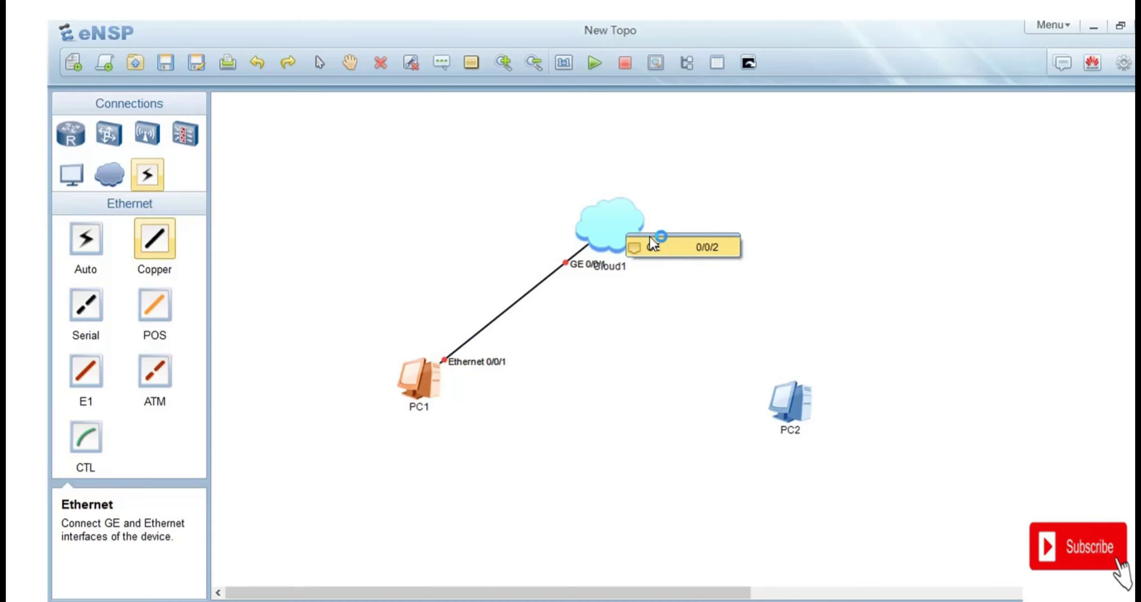
click(669, 244)
click(787, 408)
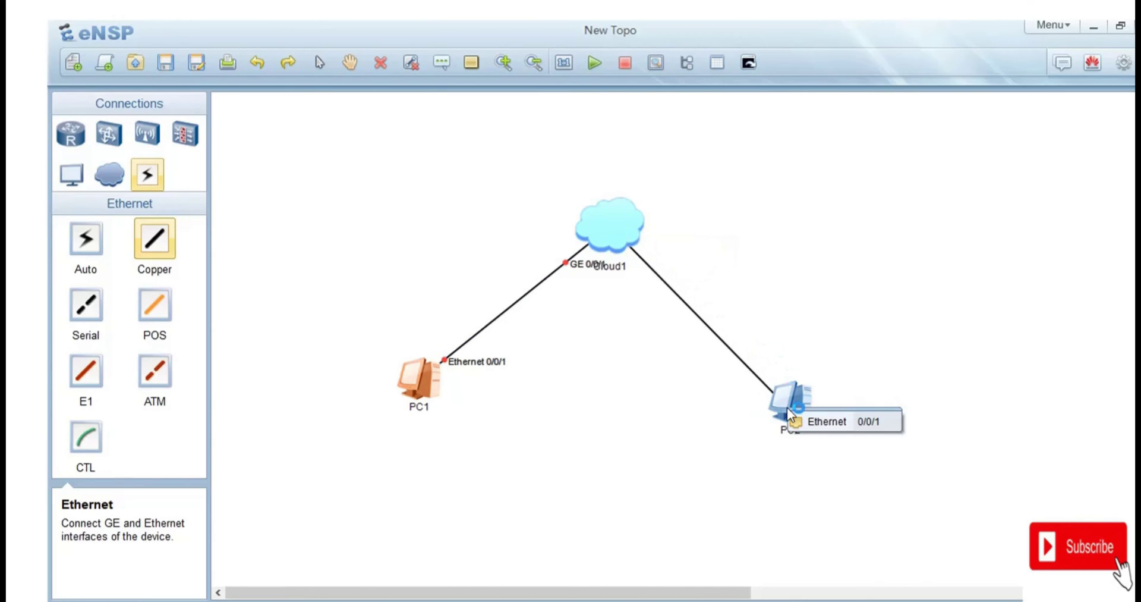
click(805, 419)
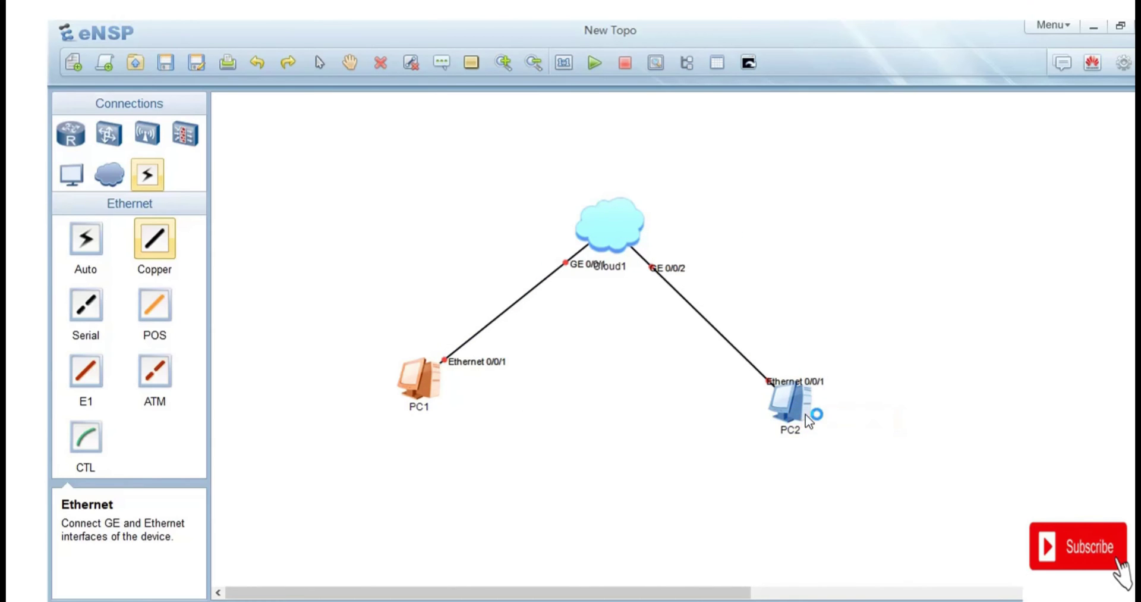
Leave cable mode, move Cloud1's label above the cloud, and reposition PC1 and PC2 to roughly the same height
right_click(859, 262)
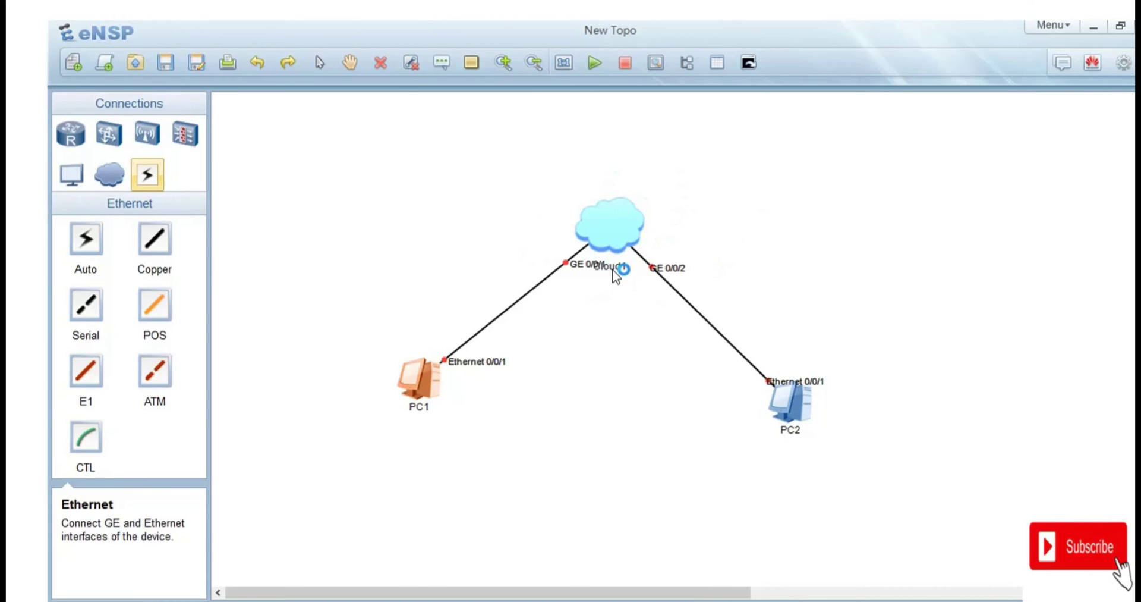
drag(612, 269, 625, 218)
drag(791, 401, 843, 377)
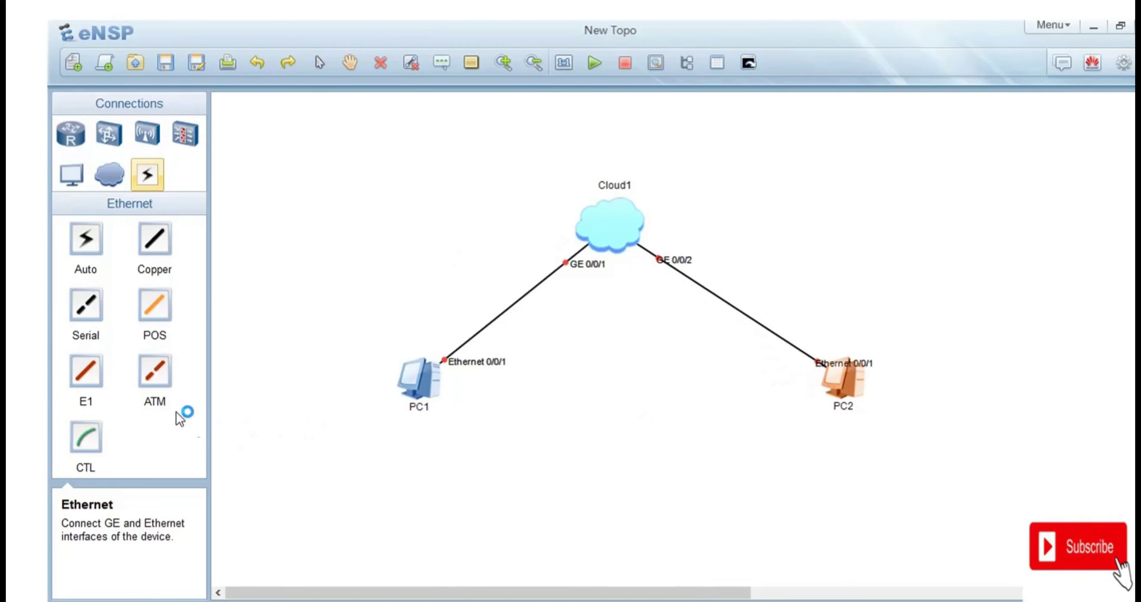
drag(423, 376, 413, 384)
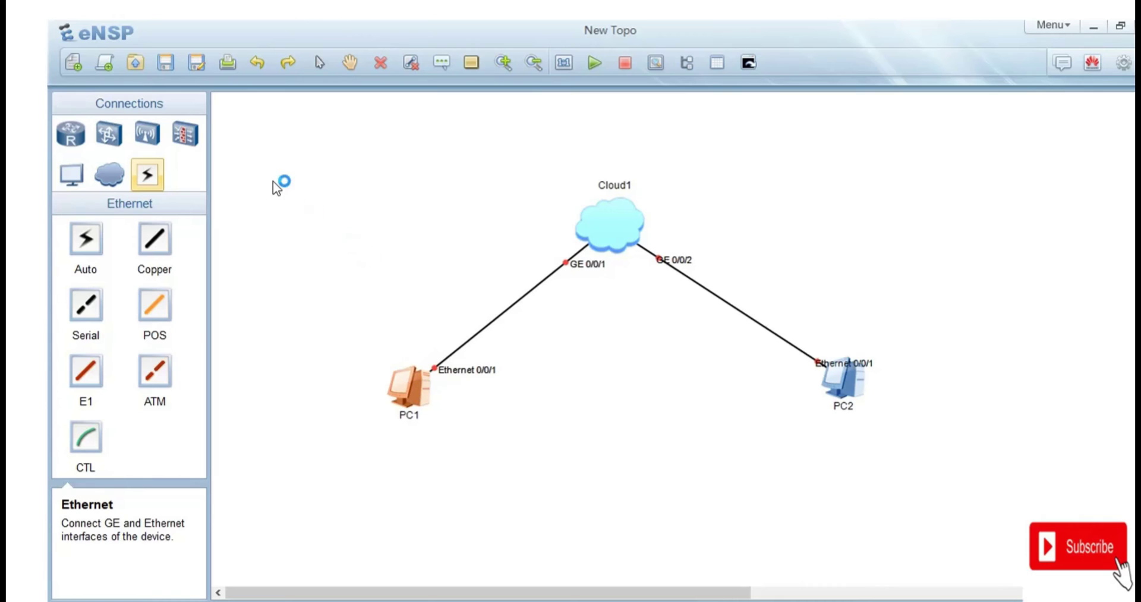
Start Cloud1, PC1 and PC2 together
drag(273, 168, 945, 597)
right_click(642, 455)
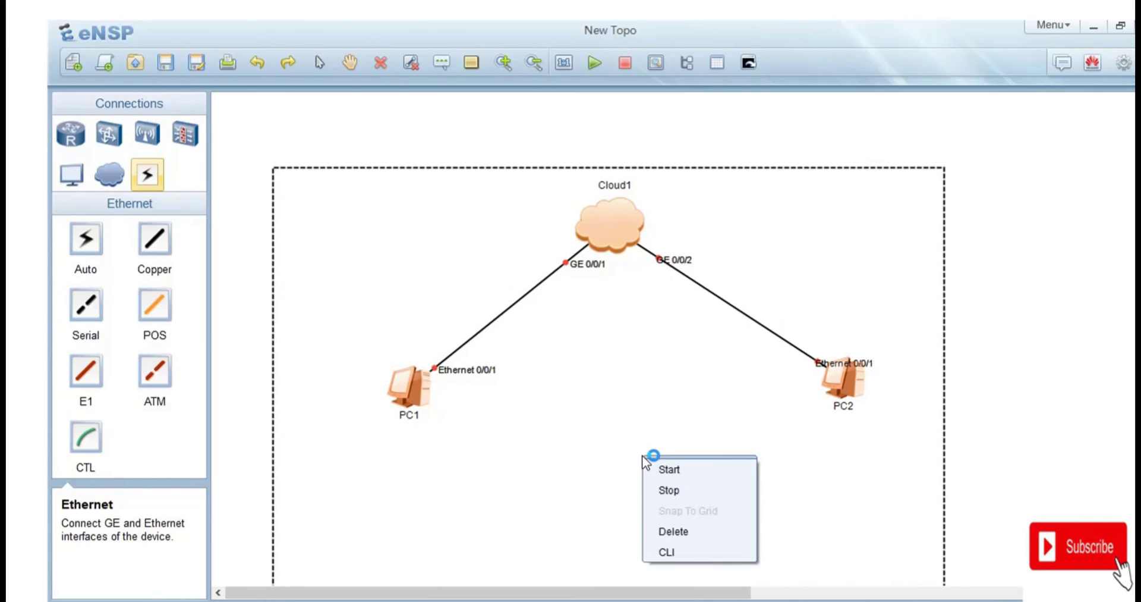
click(680, 477)
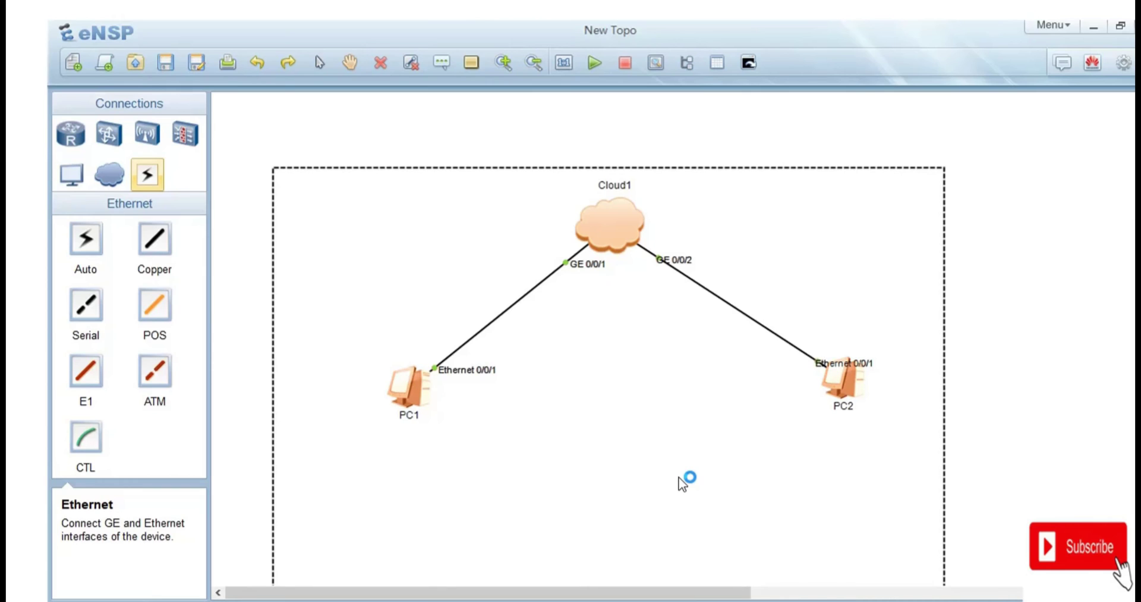
click(258, 235)
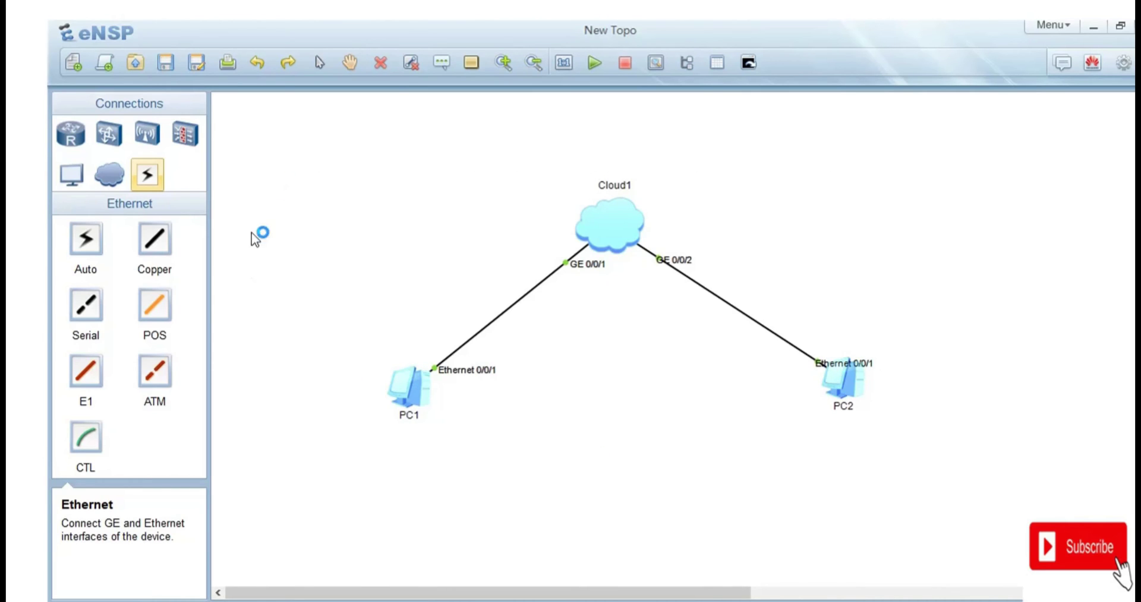
Set PC1's static IPv4 address to 192.168.20.1
double_click(389, 383)
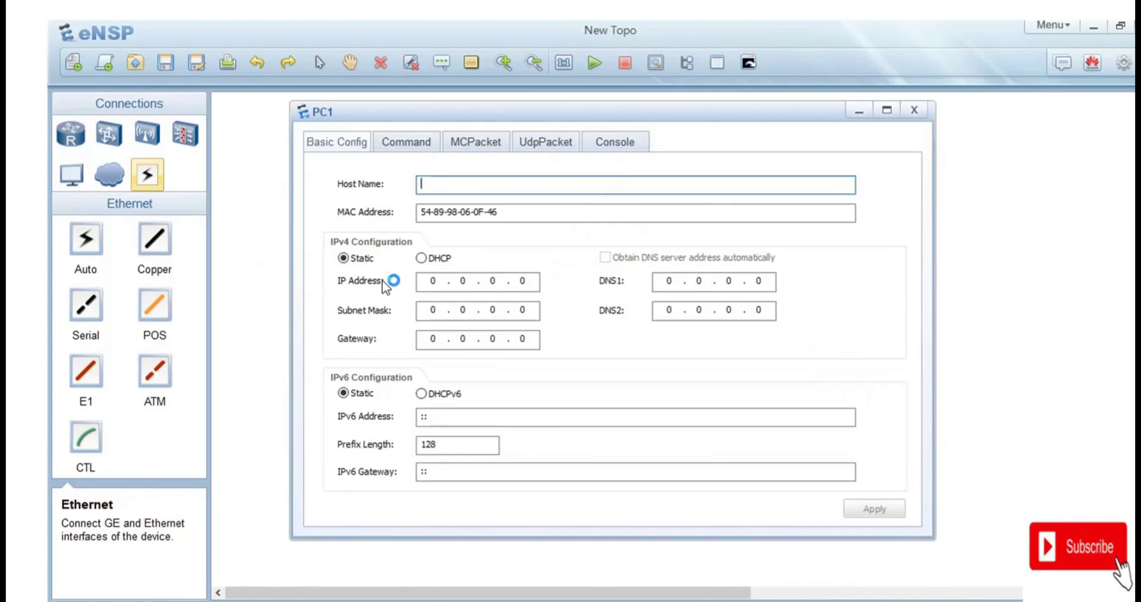
click(439, 283)
text(1)
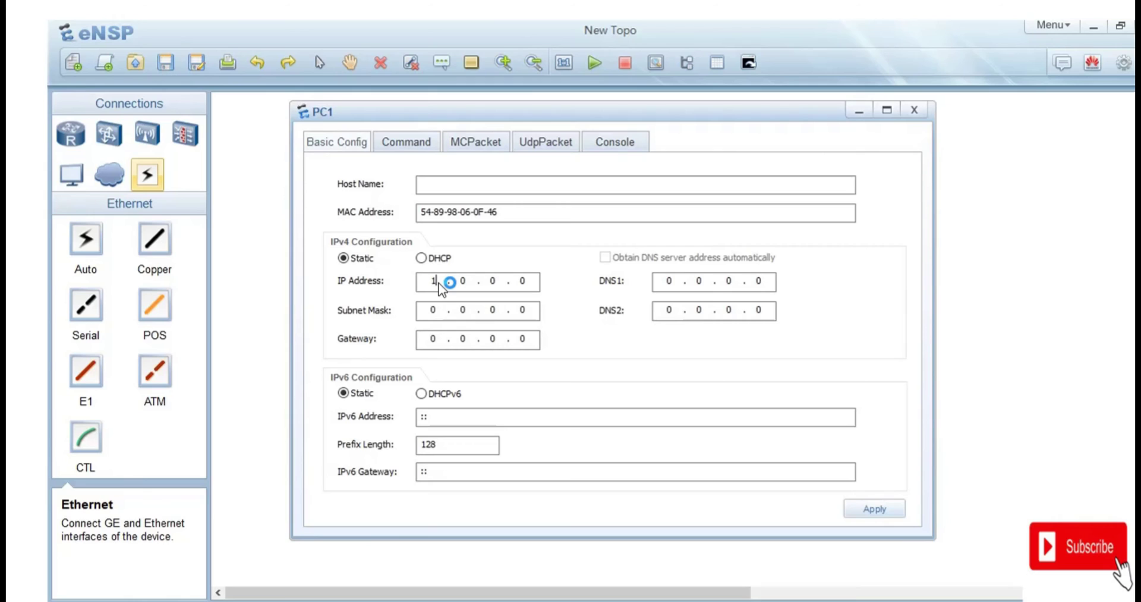
text(92 . 168)
text(0)
click(539, 284)
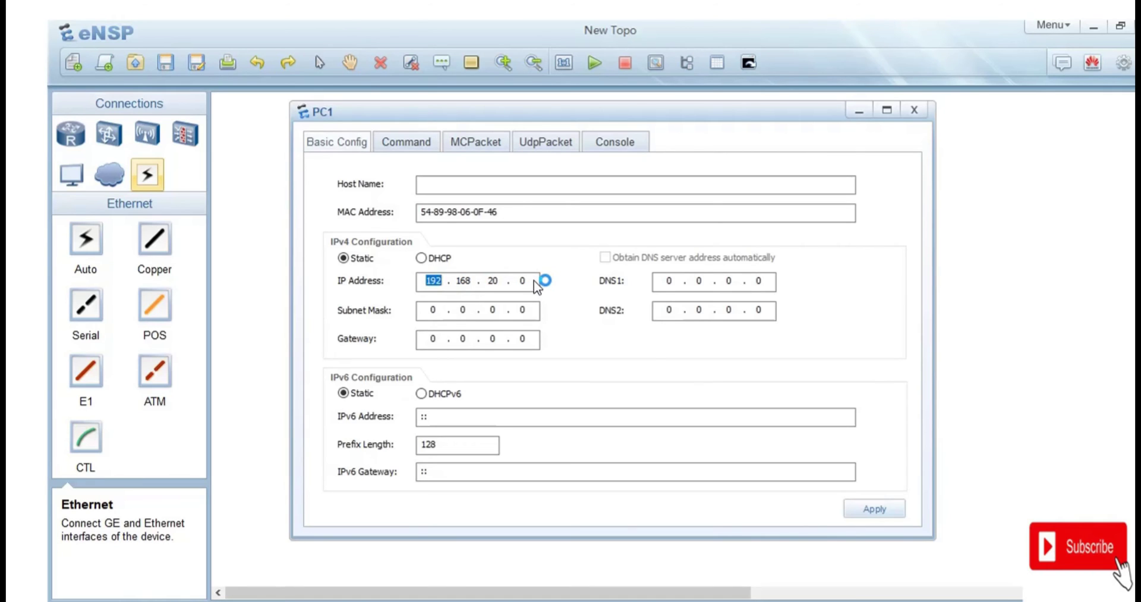
click(534, 280)
text(1)
Set PC1's subnet mask to 255.255.255.0, apply the configuration and close its window
click(440, 311)
key(BackSpace)
text(255 . 255 . 255)
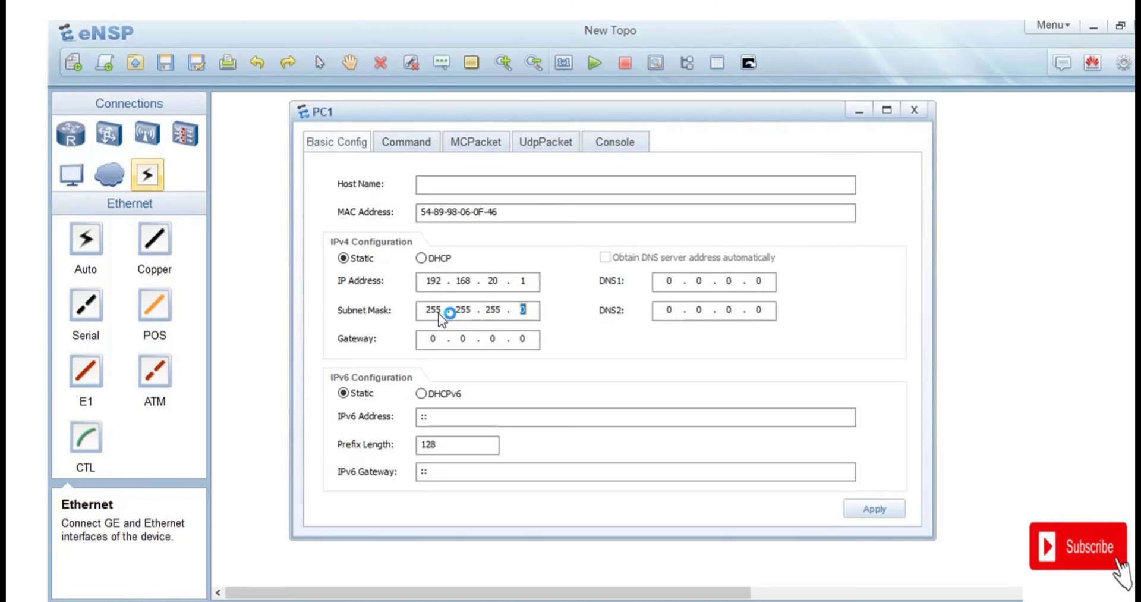
click(441, 312)
click(941, 539)
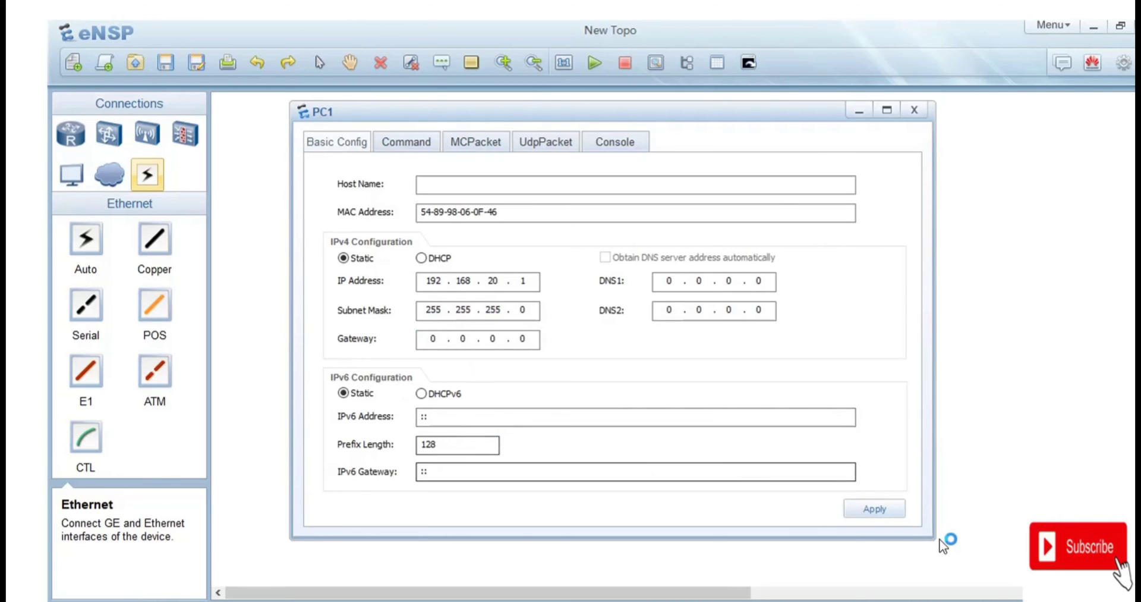
click(894, 508)
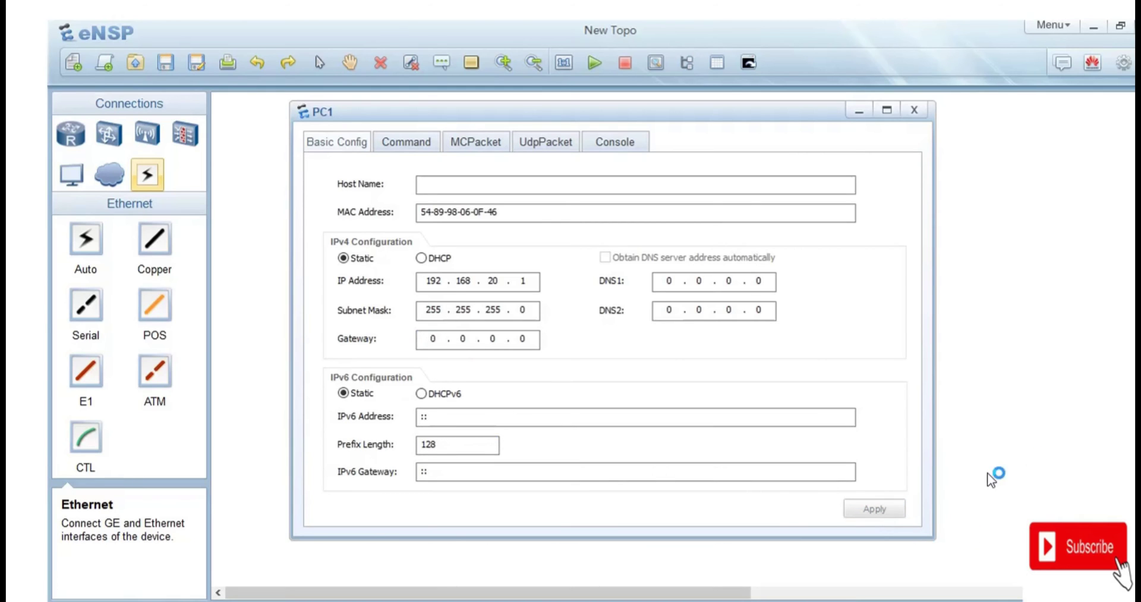
click(914, 112)
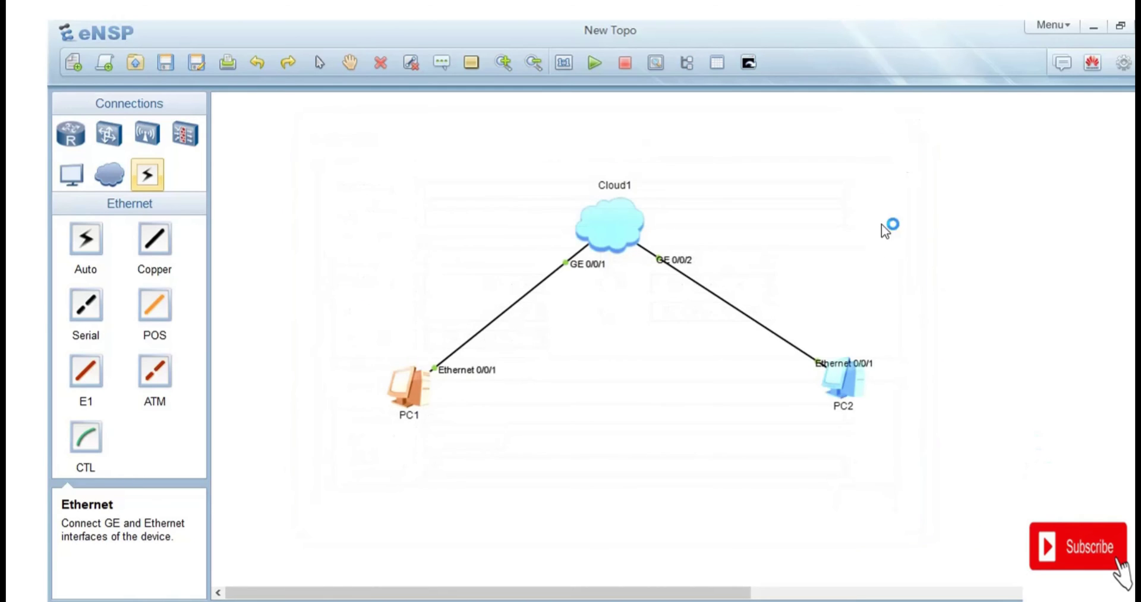
Set PC2's static IPv4 address to 192.168.20.2
double_click(838, 377)
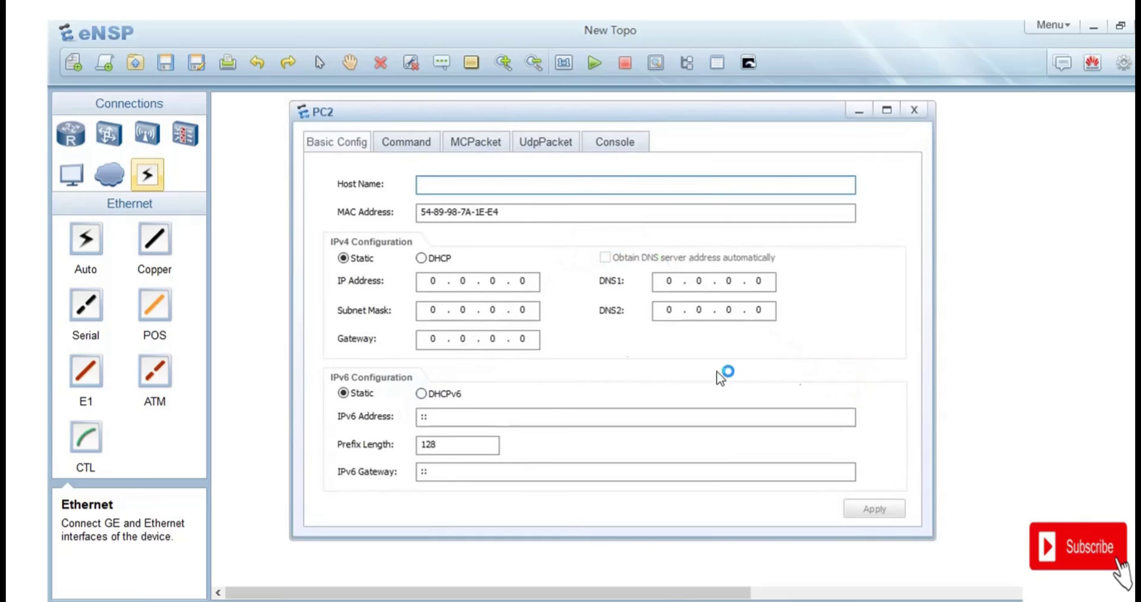
click(444, 285)
text(19)
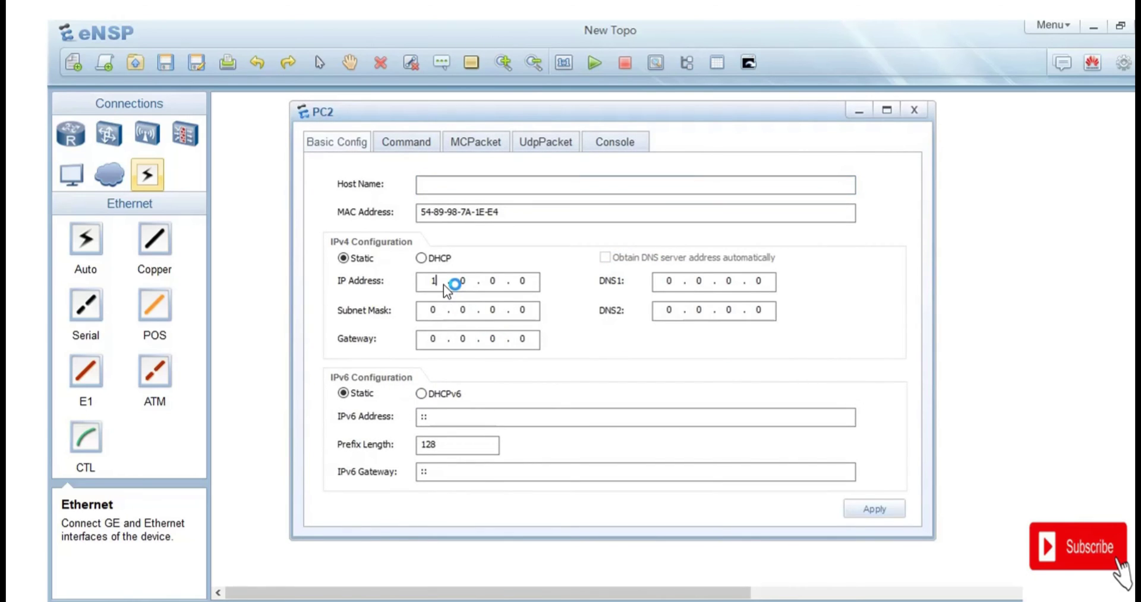
text(2 . 168 . 20)
click(528, 280)
text(2)
Set PC2's subnet mask to 255.255.255.0 and apply the configuration
click(444, 311)
text(255 . 255 . )
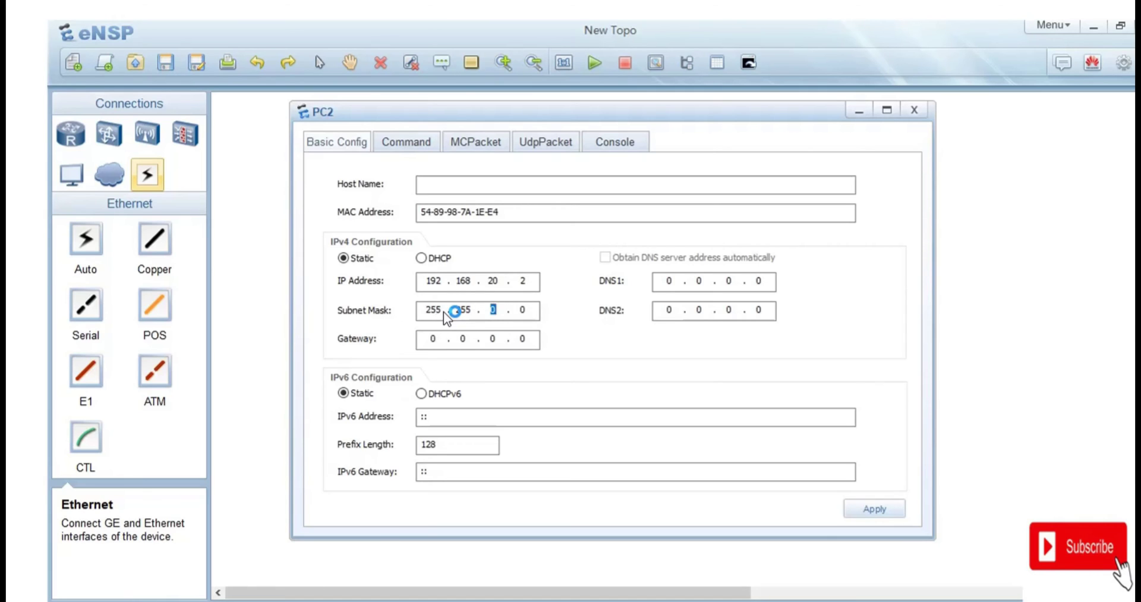
text(255 . 0)
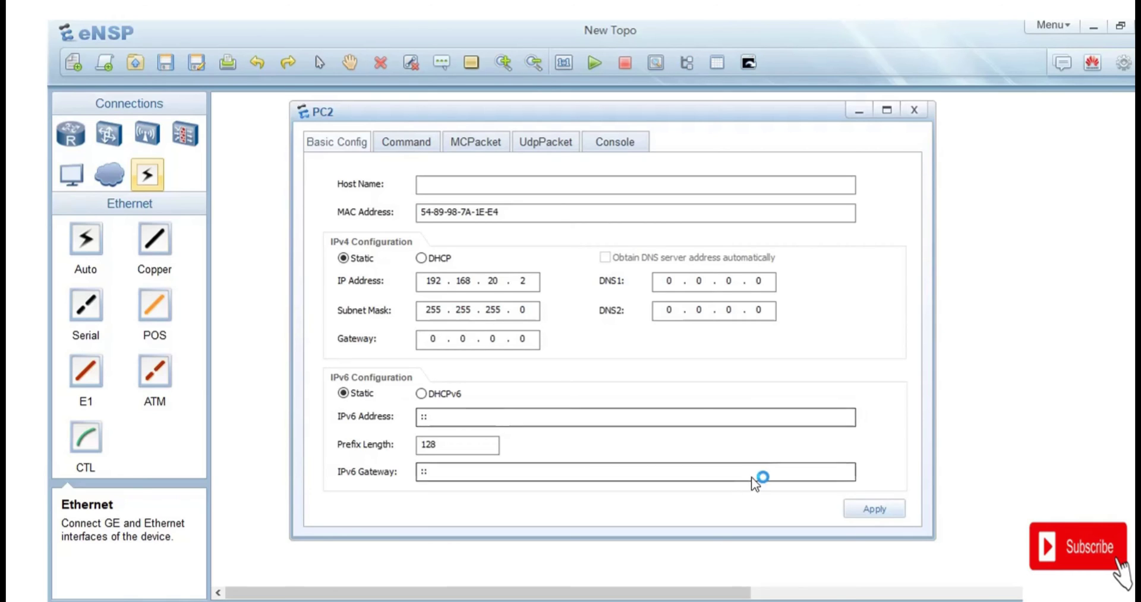
click(882, 511)
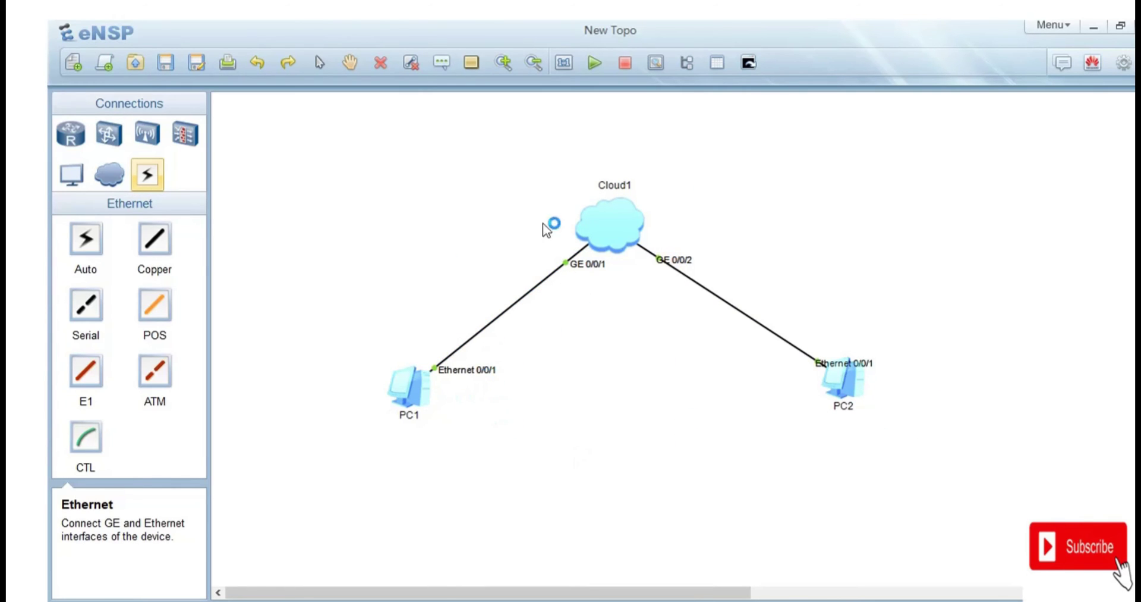
Test connectivity from PC1 to PC2 by running "ping 192.168.20.2" at PC1's command prompt
double_click(412, 376)
click(409, 142)
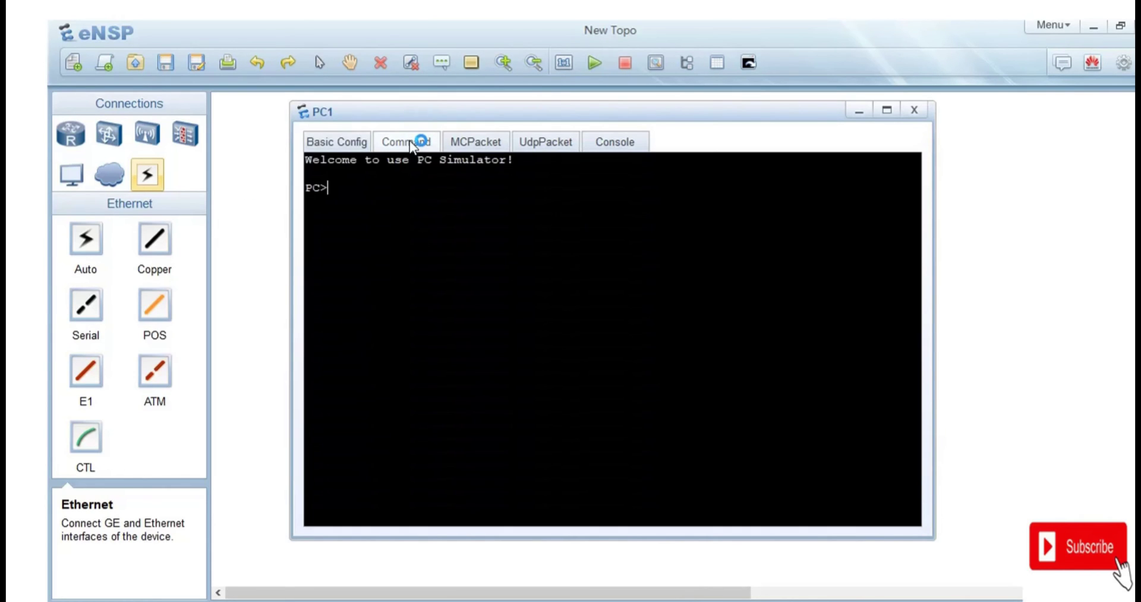
text(pin)
text(g 1)
text(9)
key(BackSpace)
text(92)
key(BackSpace)
text(2.168.20)
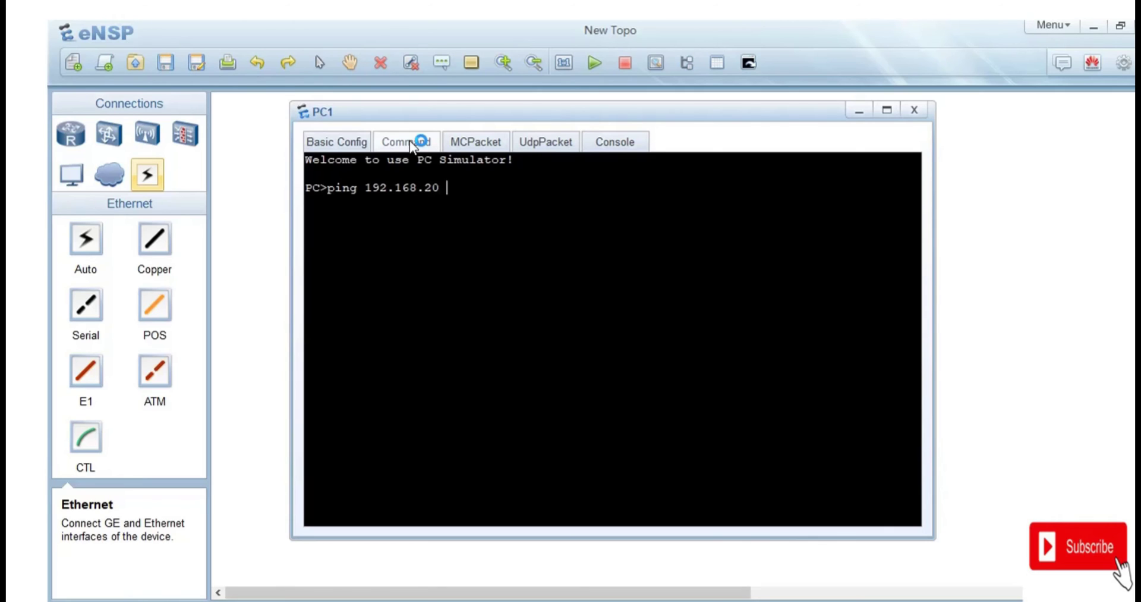
key(BackSpace)
text(.2)
key(Return)
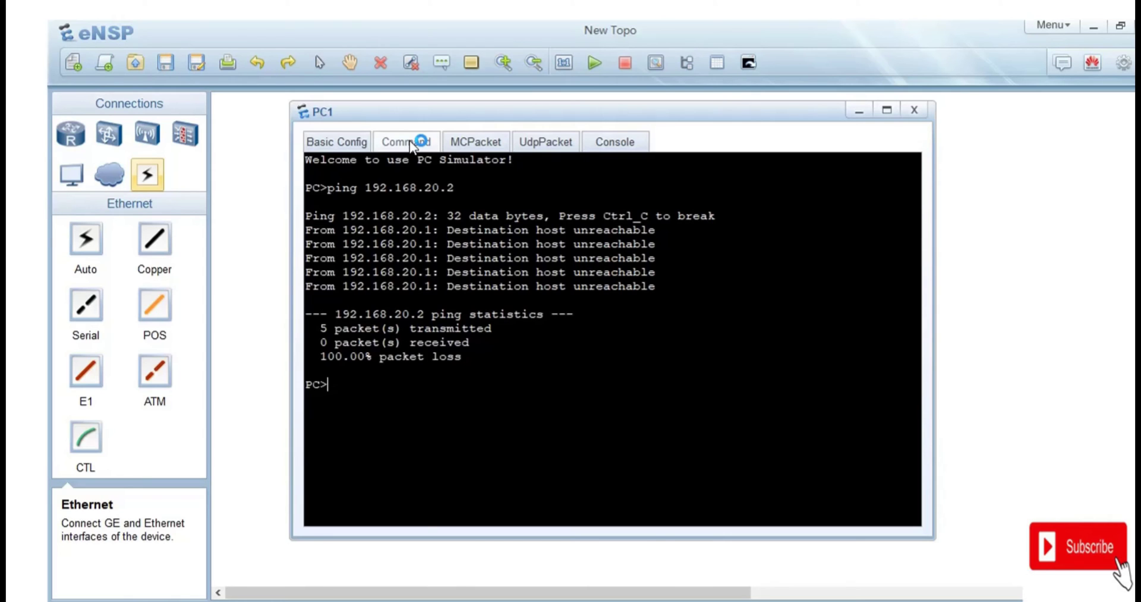
click(281, 193)
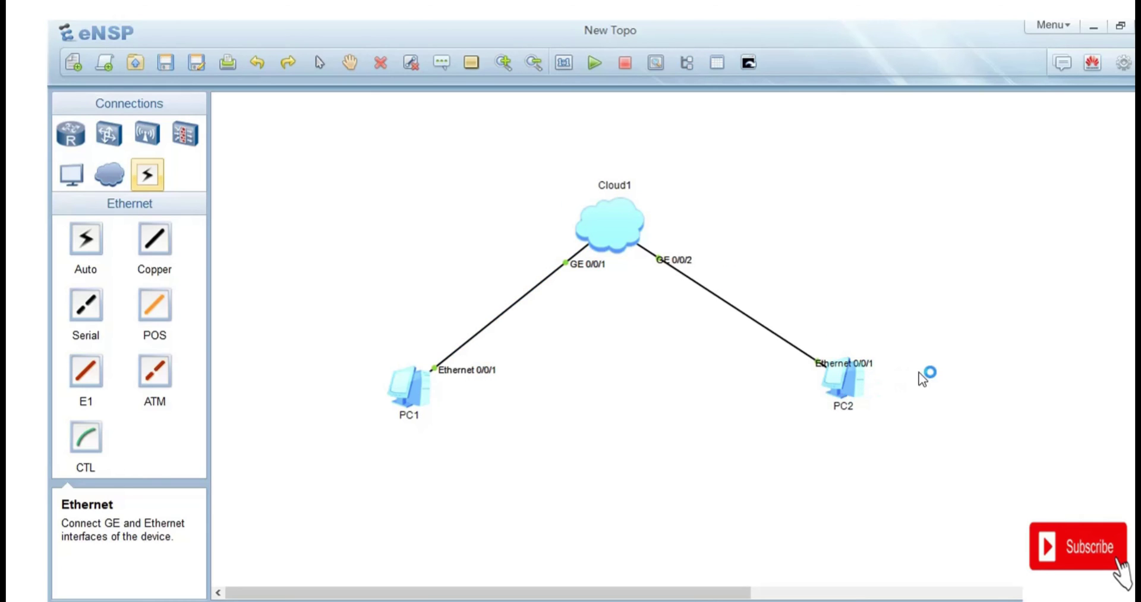
Open Cloud1's IO configuration and enable Two-way Channel for the port mapping
right_click(605, 227)
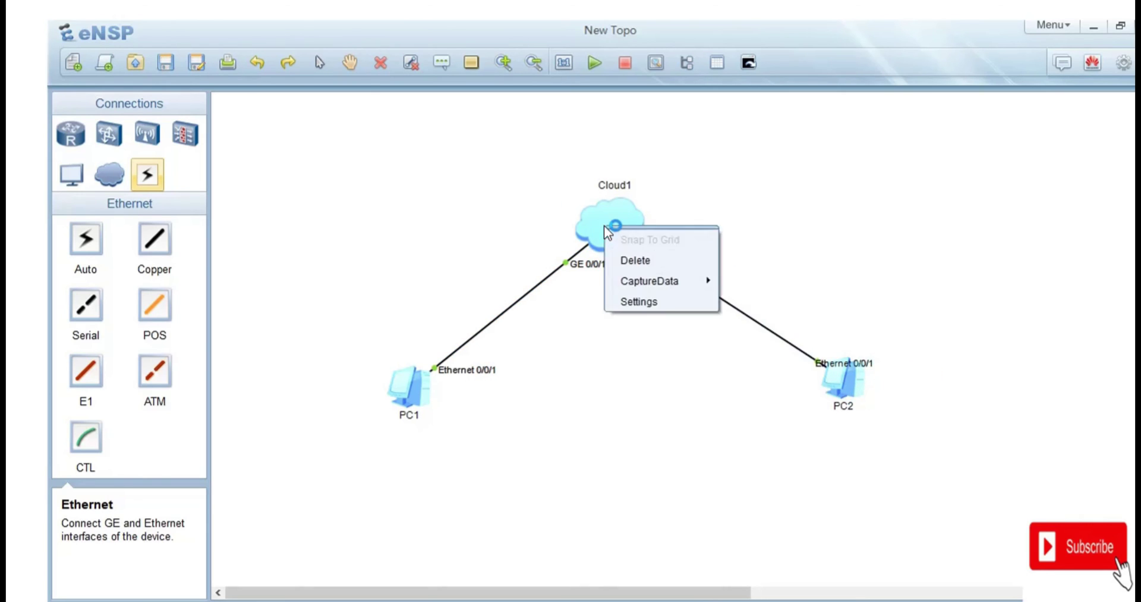
click(648, 301)
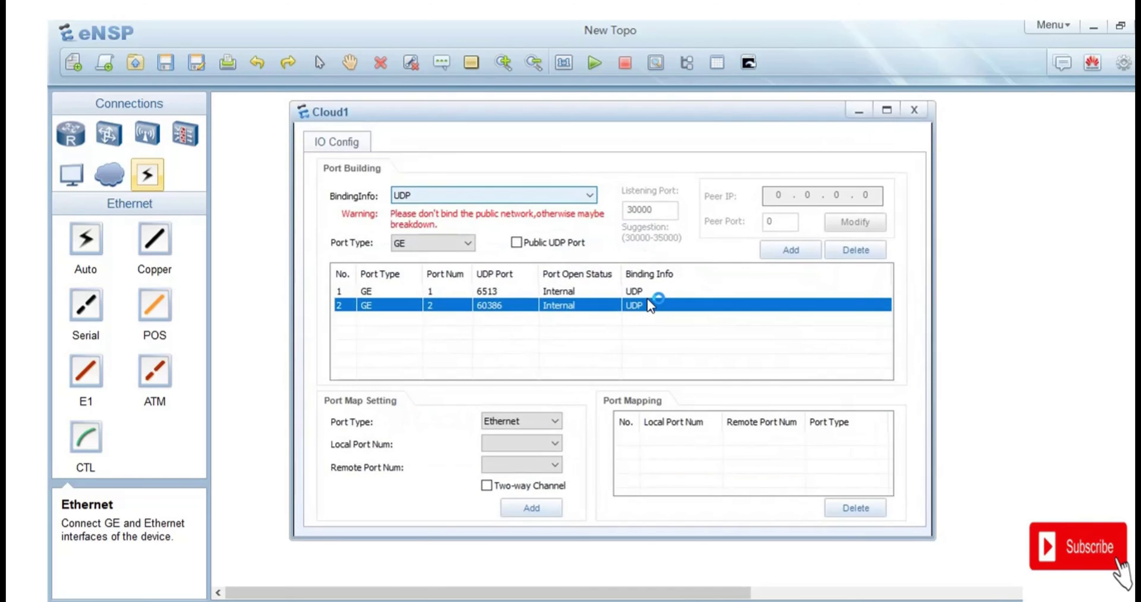
click(542, 464)
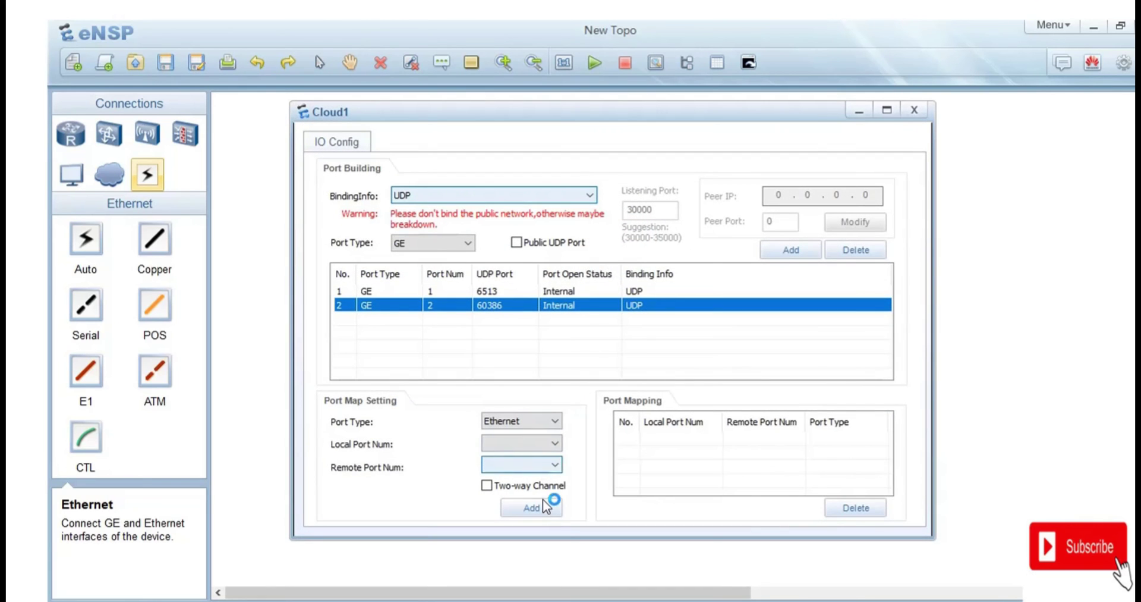
click(486, 484)
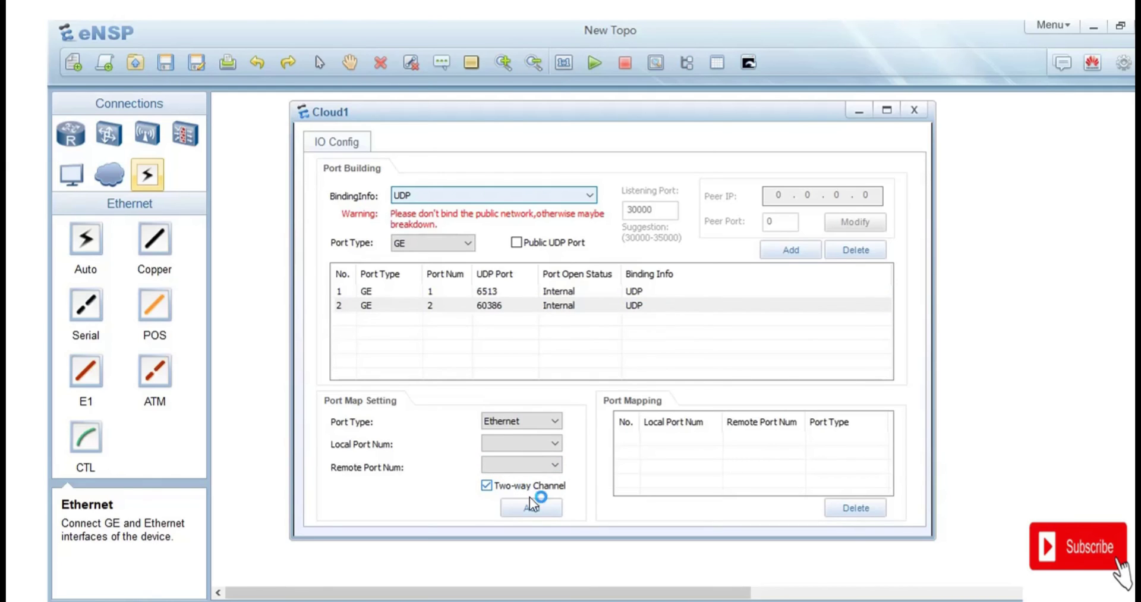
Add a GE port mapping on Cloud1 with local port number 1 and remote port number 2
click(557, 443)
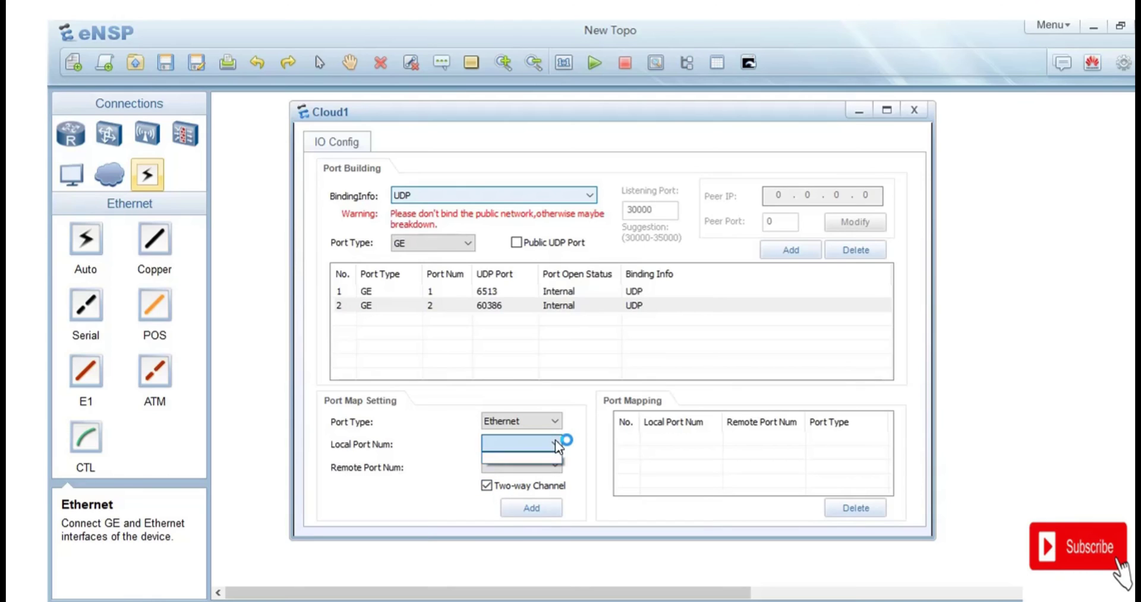
click(555, 421)
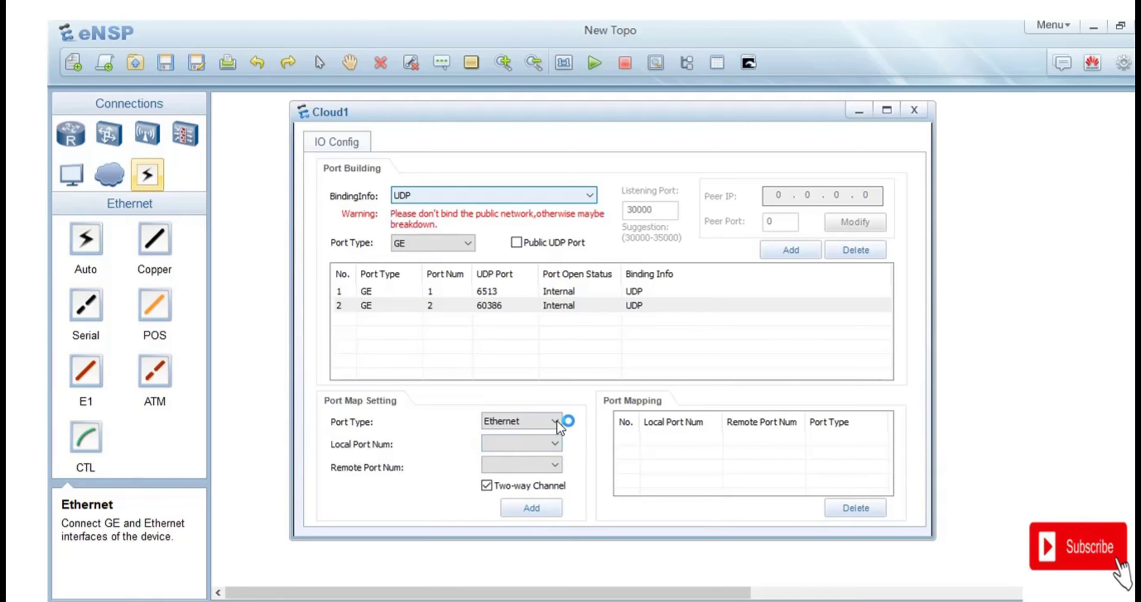
click(555, 421)
click(522, 437)
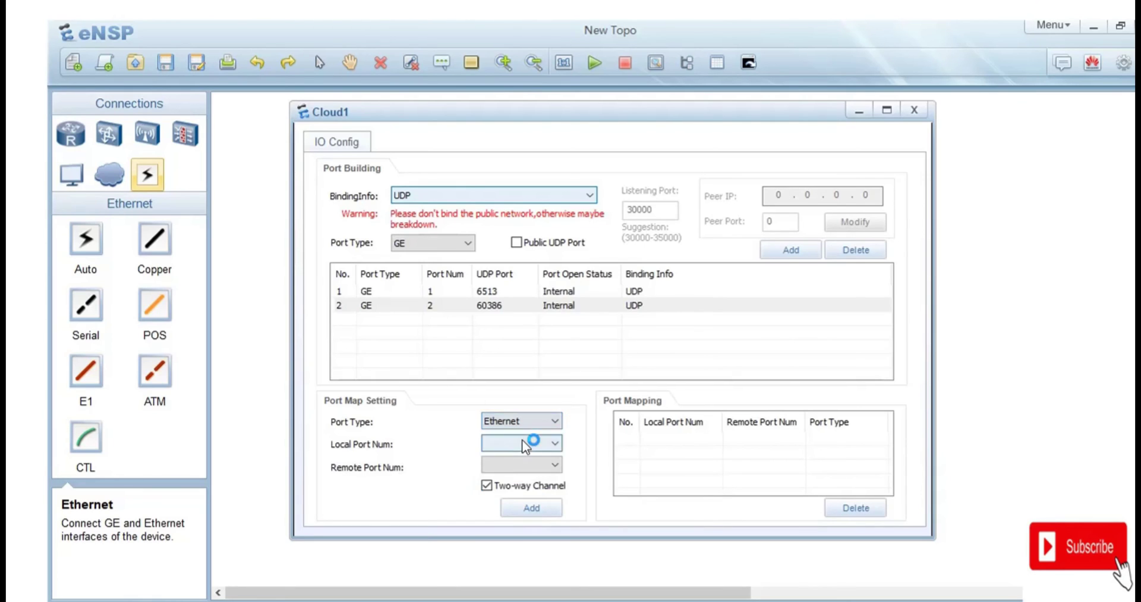
click(550, 422)
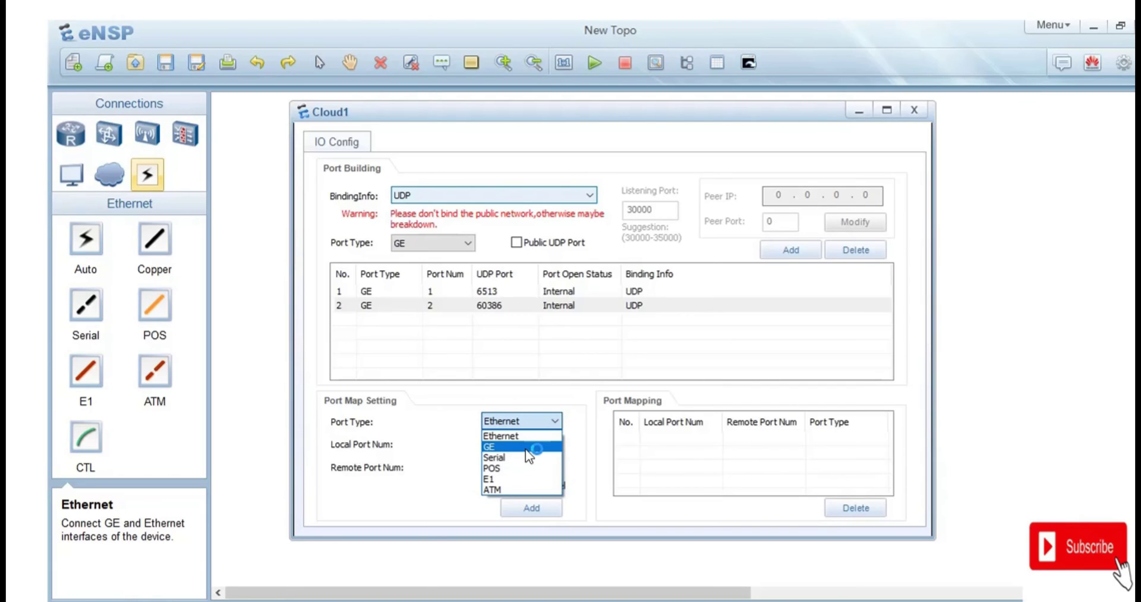
click(526, 449)
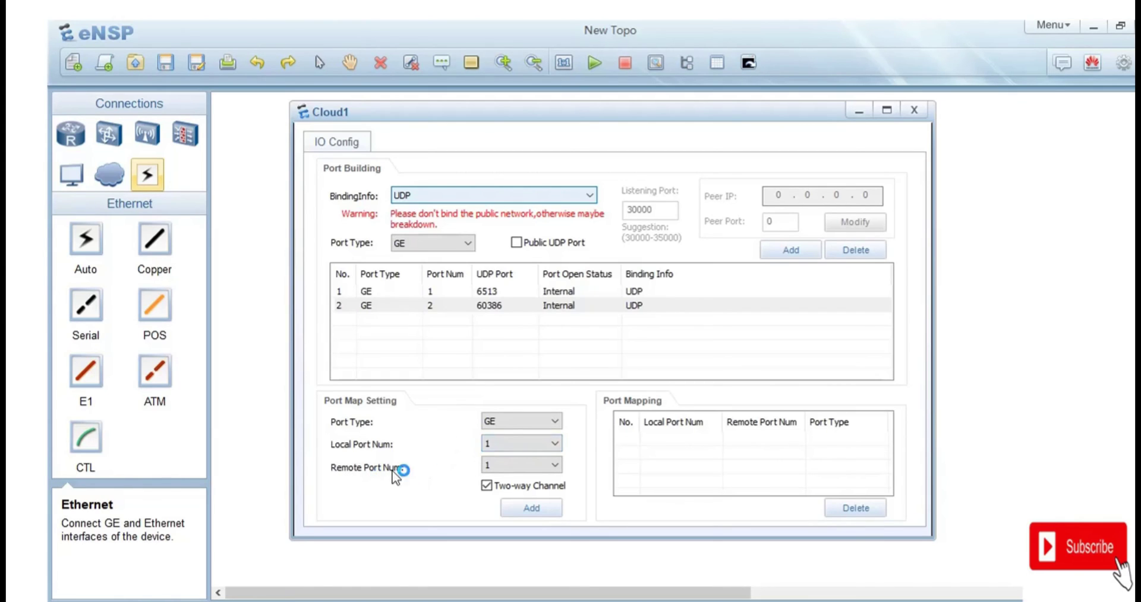
click(556, 467)
click(500, 486)
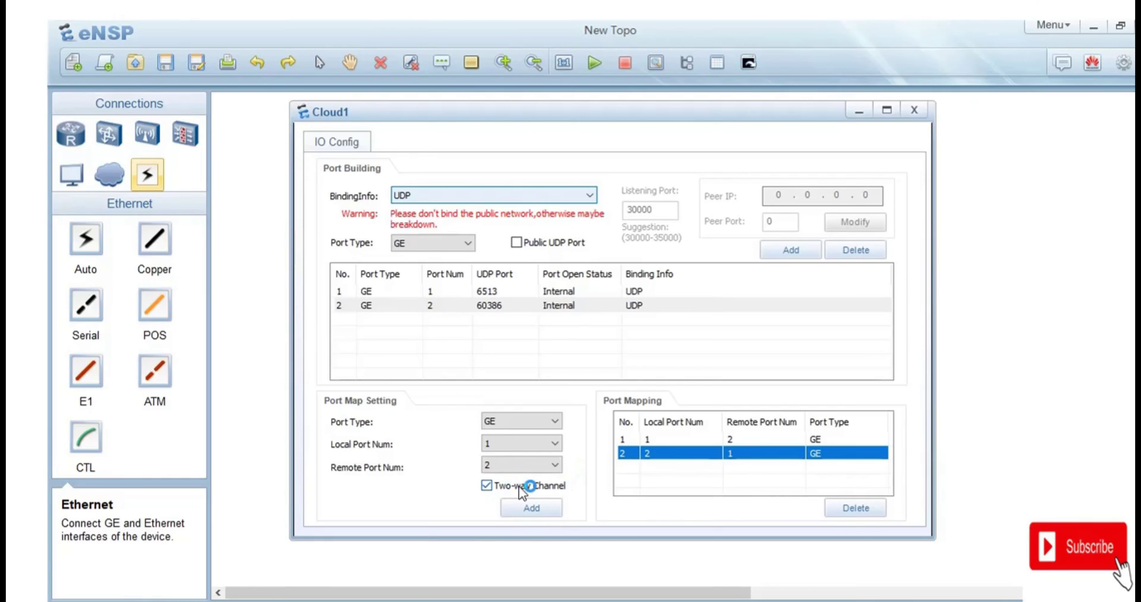
Try to add a GE port mapping on Cloud1 with local port number 2 and remote port number 1
click(541, 464)
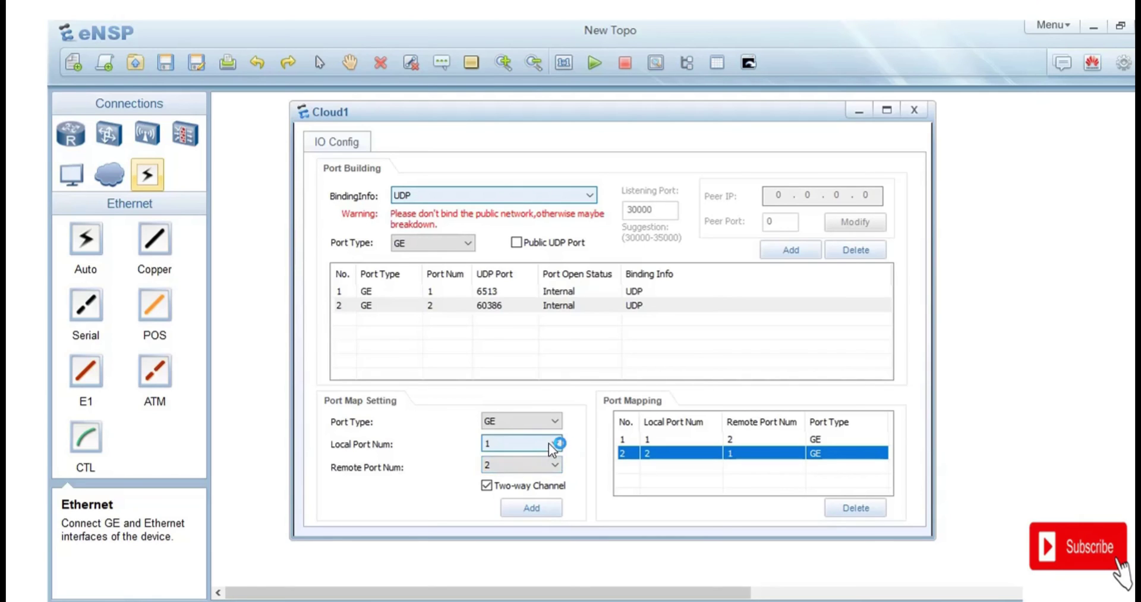
click(552, 442)
click(515, 468)
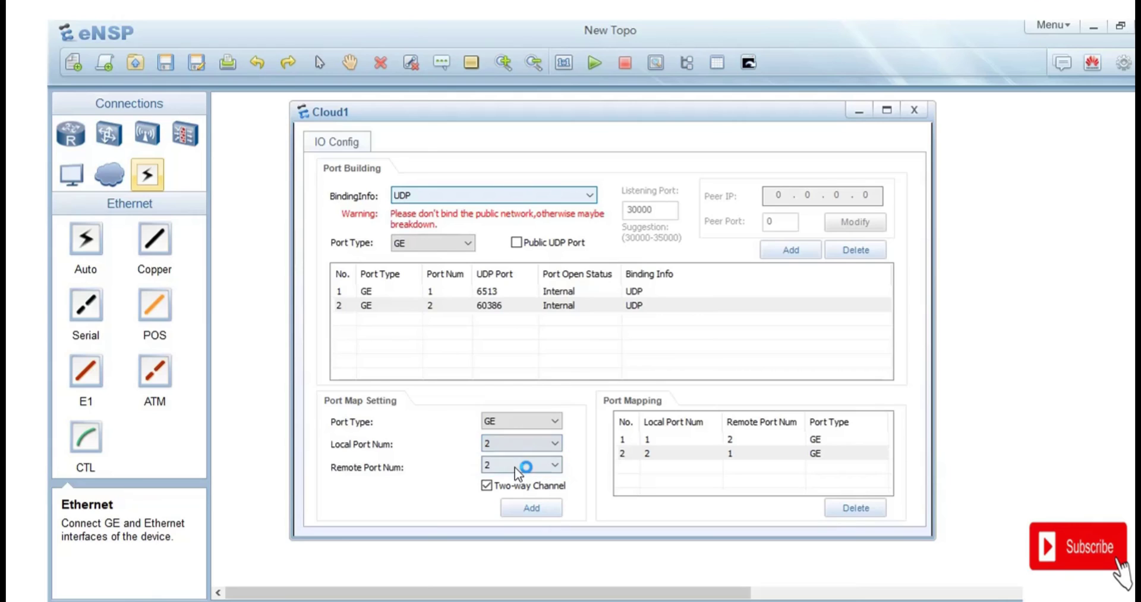
click(551, 464)
click(505, 480)
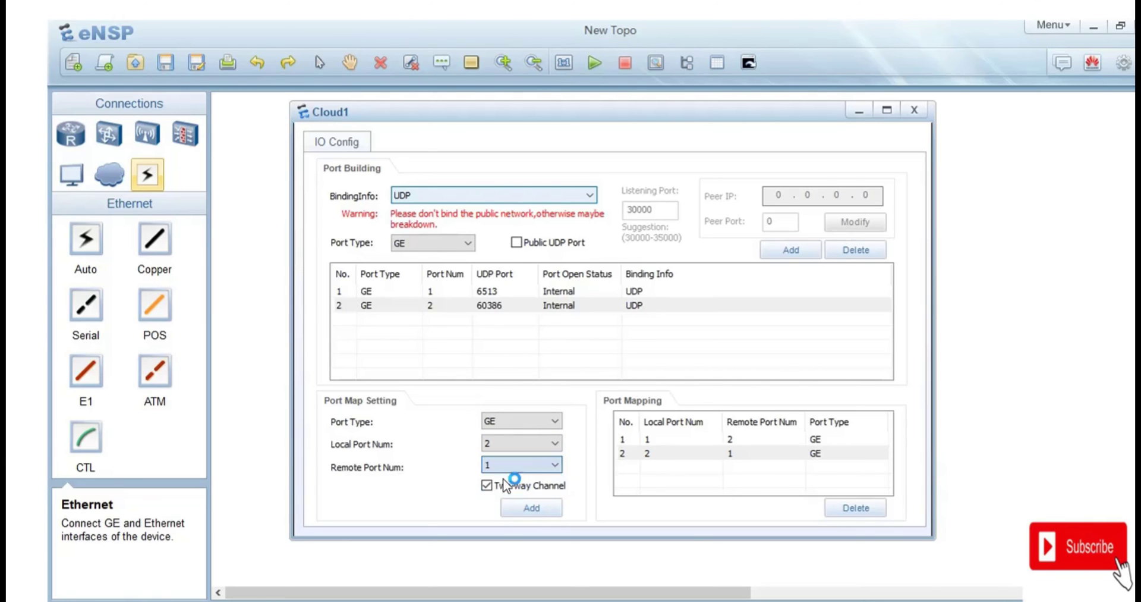
click(515, 504)
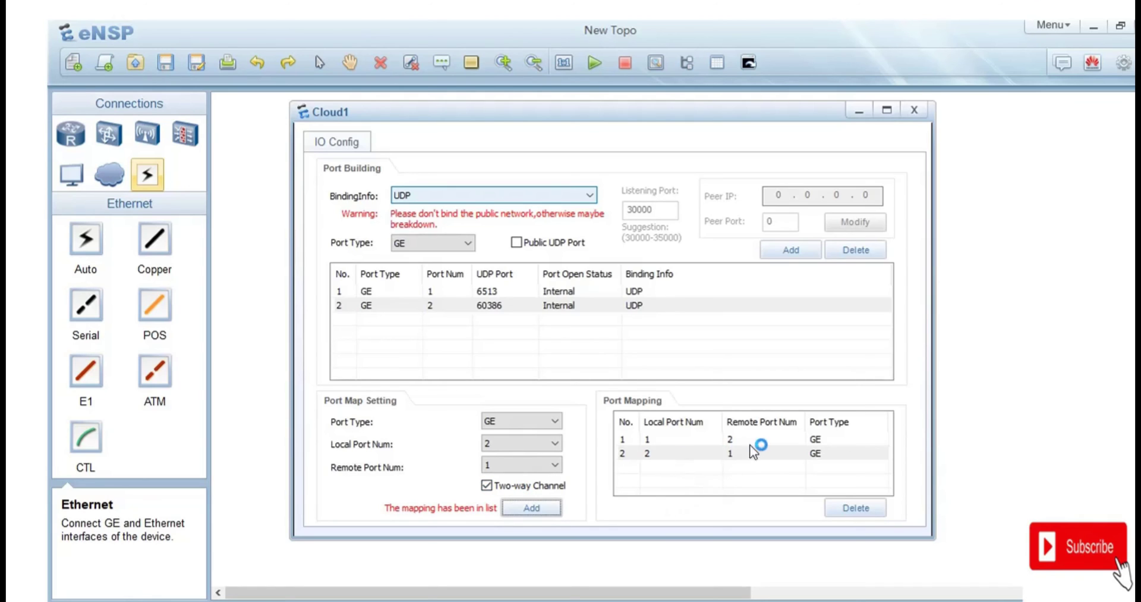
click(506, 511)
click(860, 113)
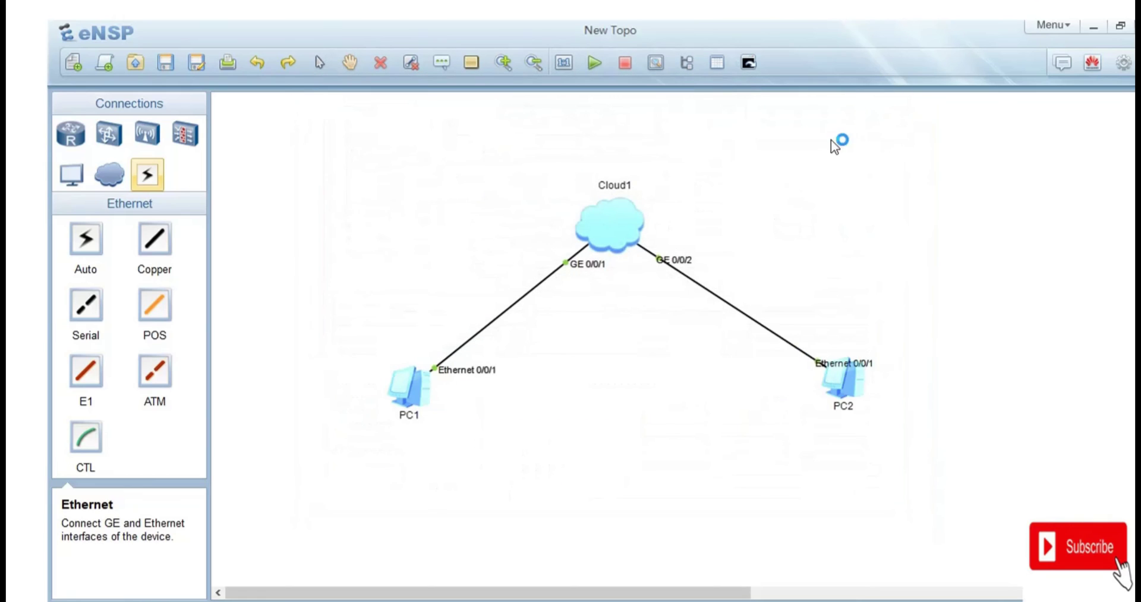
Reopen Cloud1's IO configuration to review its port bindings and port mappings, and close it
right_click(596, 233)
click(628, 308)
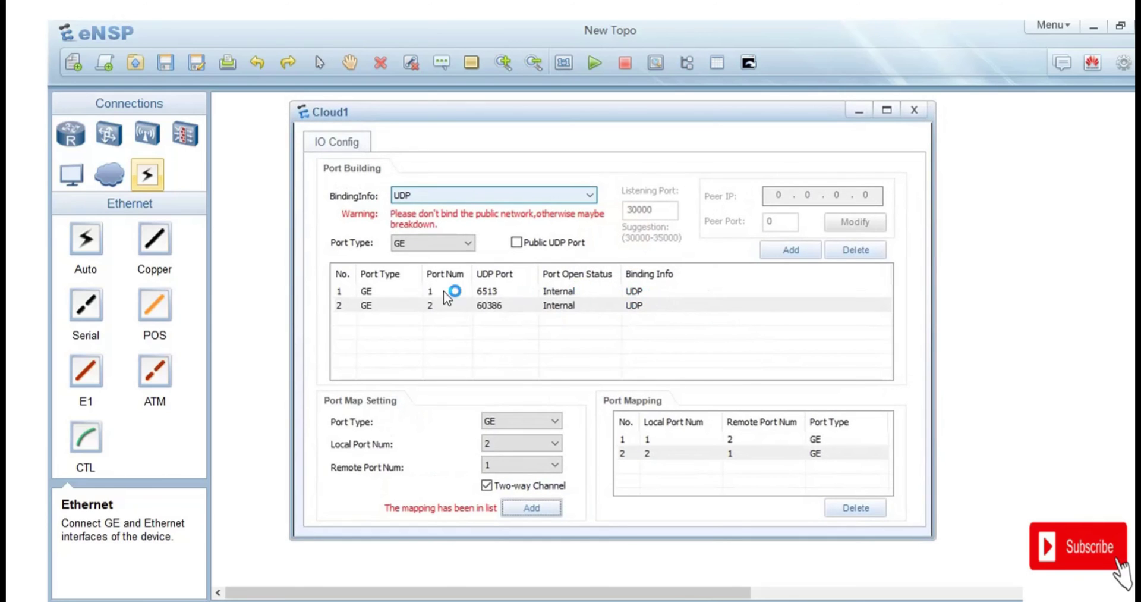
key(Escape)
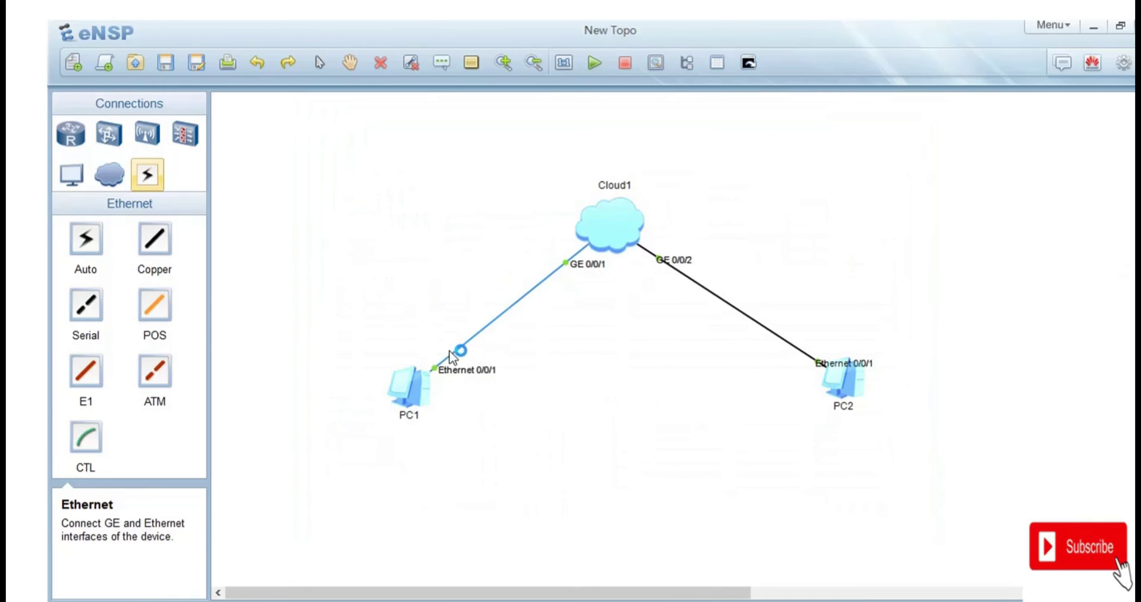
Test connectivity from PC1 to PC2 again by rerunning "ping 192.168.20.2" at PC1's command prompt
double_click(412, 379)
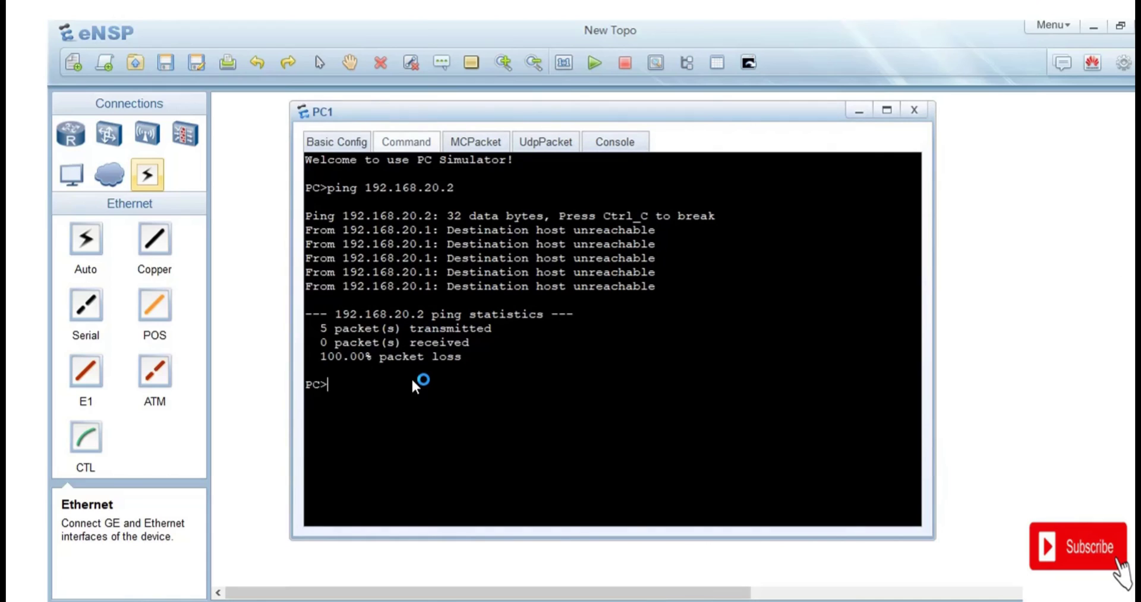
key(Up)
key(Return)
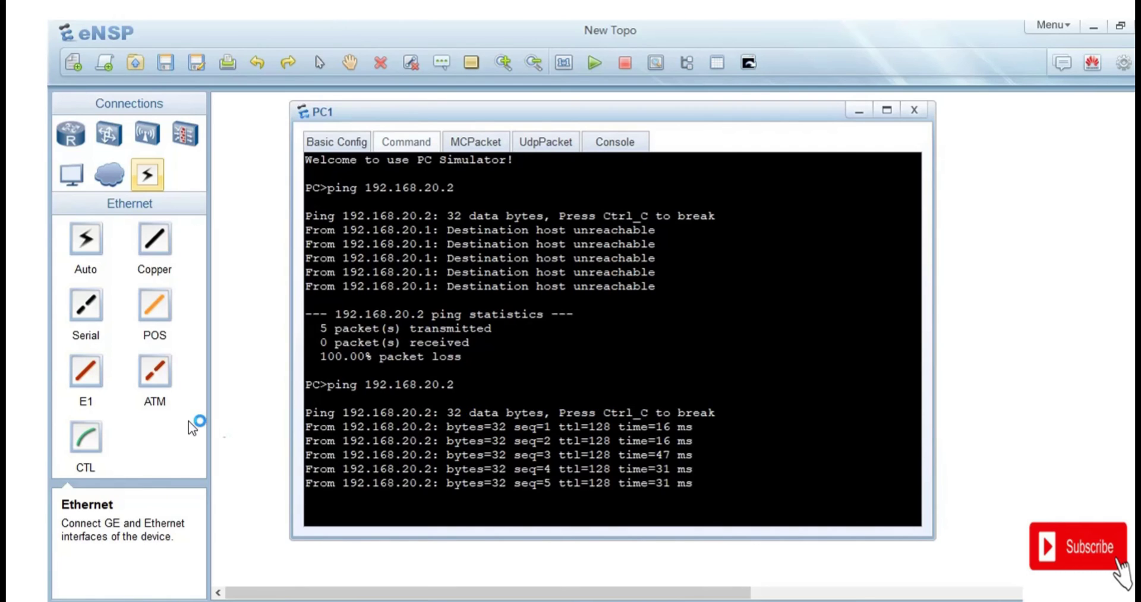
click(280, 397)
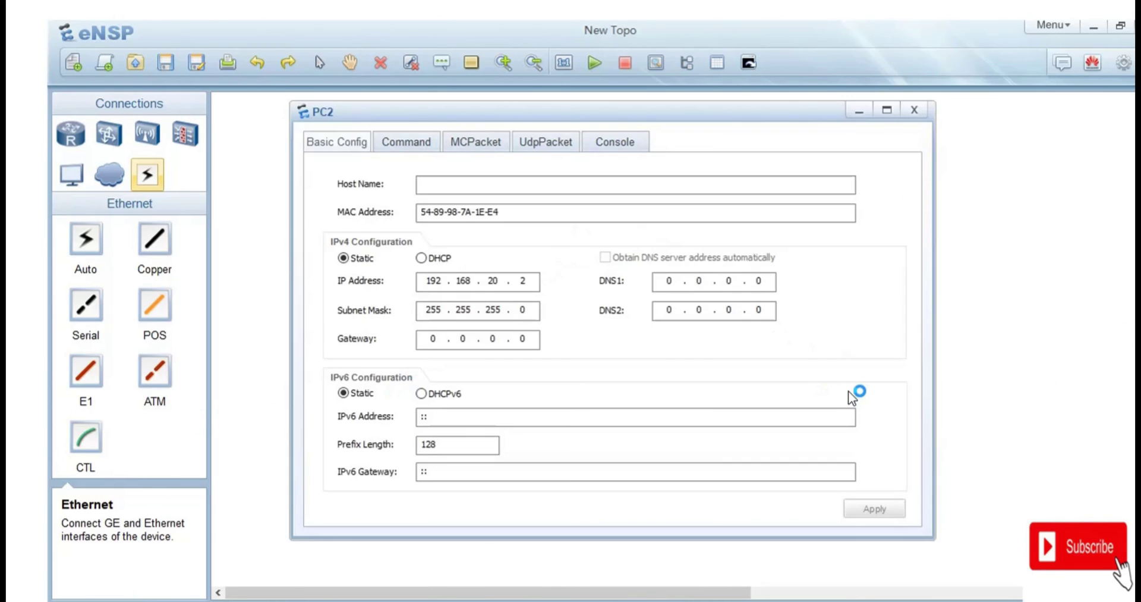
Test connectivity from PC2 to PC1 by running "ping 192.168.20.1" at PC2's command prompt
click(392, 141)
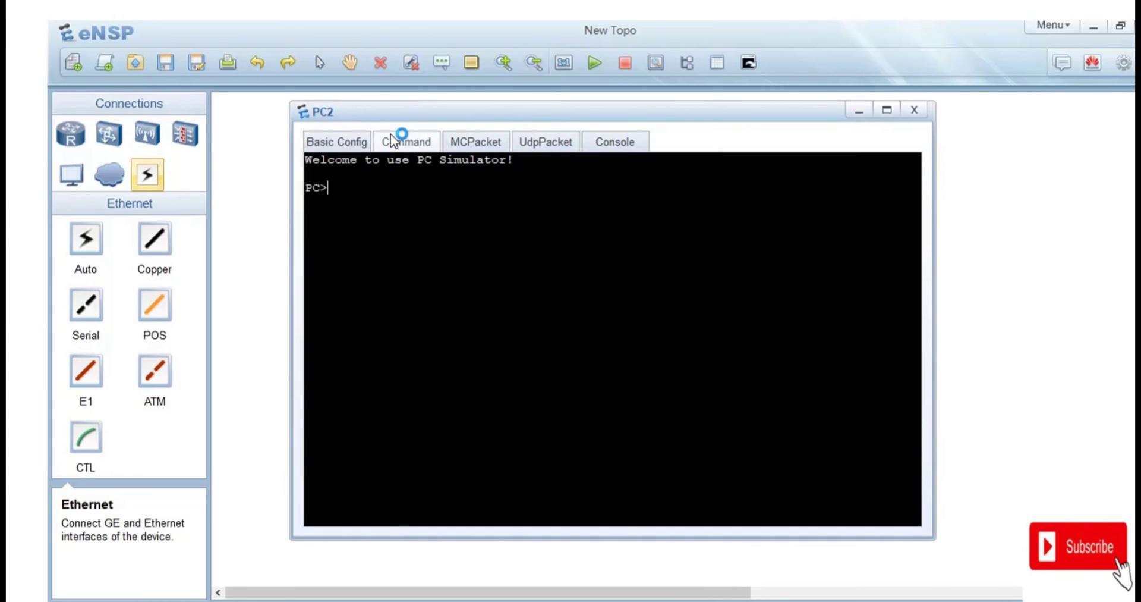
text(ping 192.168.2)
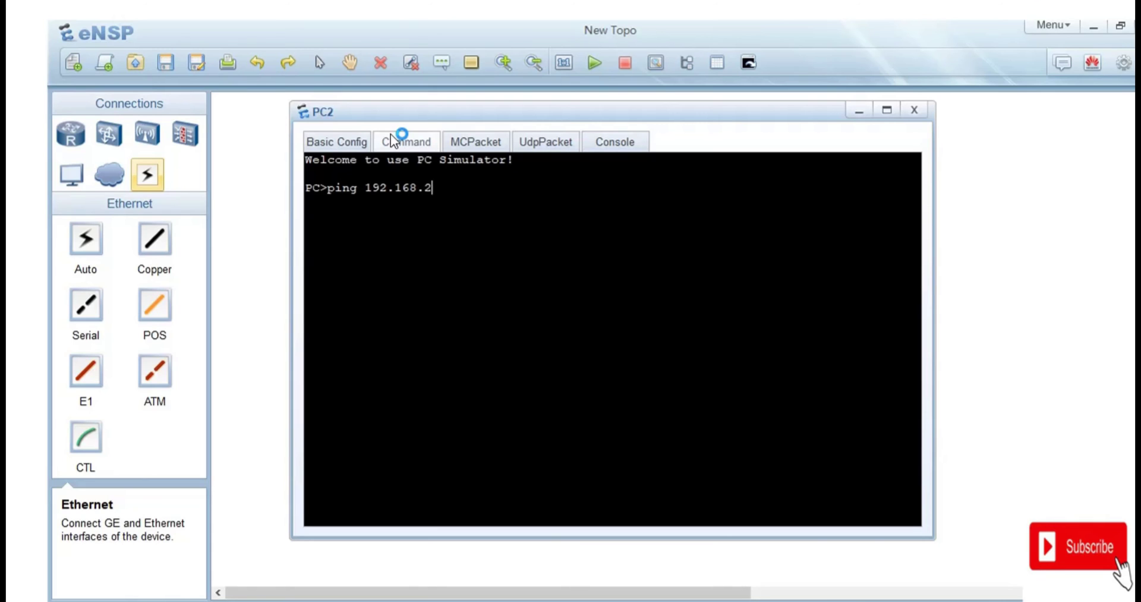
text(0.1)
key(Return)
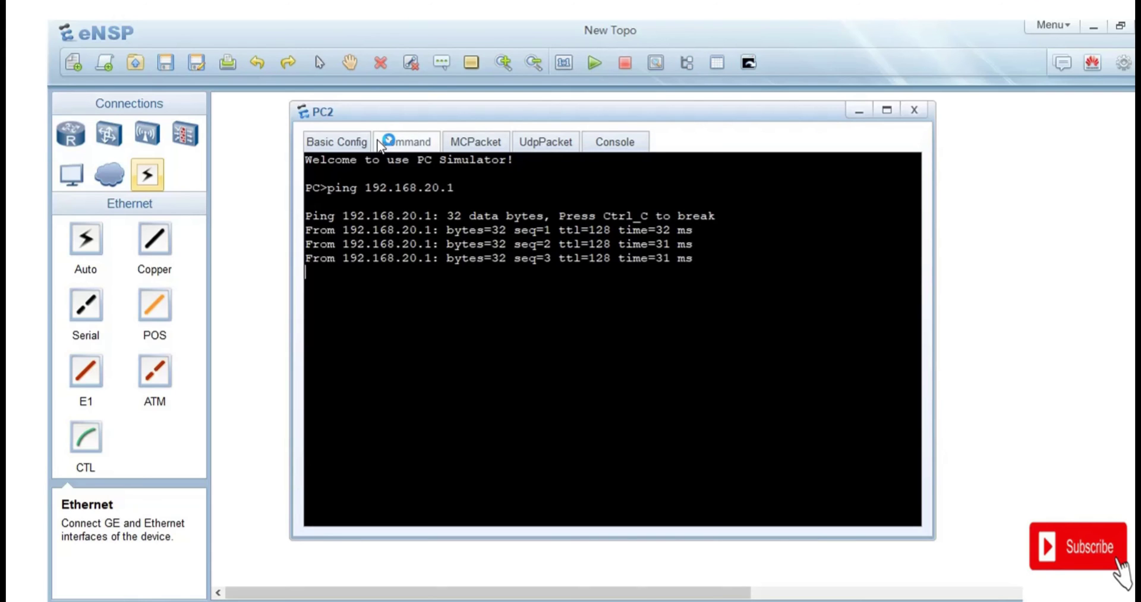
click(224, 221)
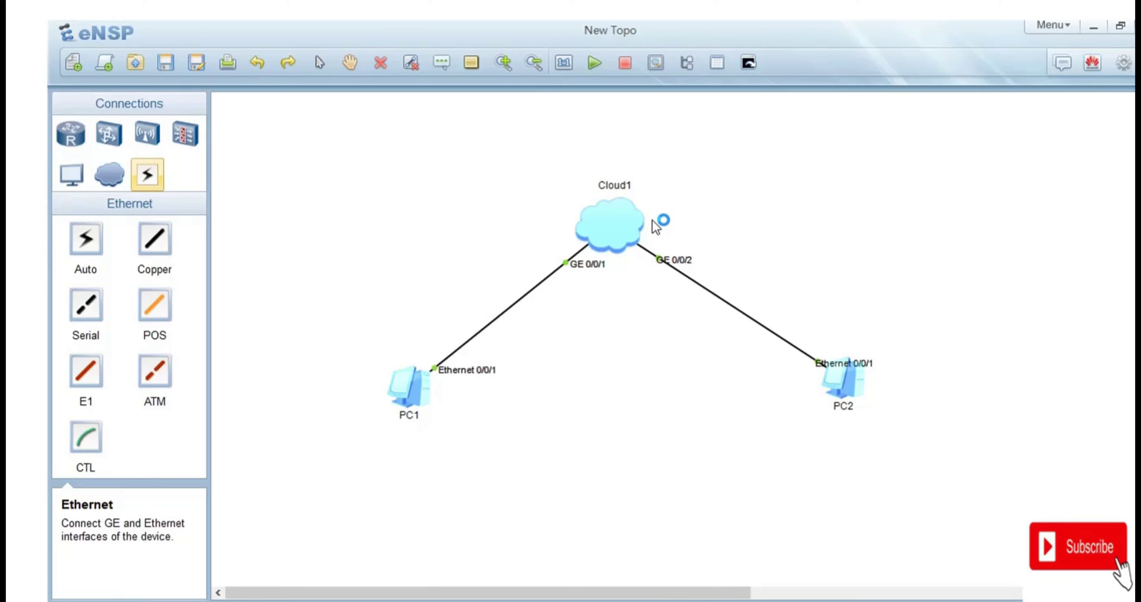
Add a third PC to the topology, above PC2 and beside Cloud1
click(73, 178)
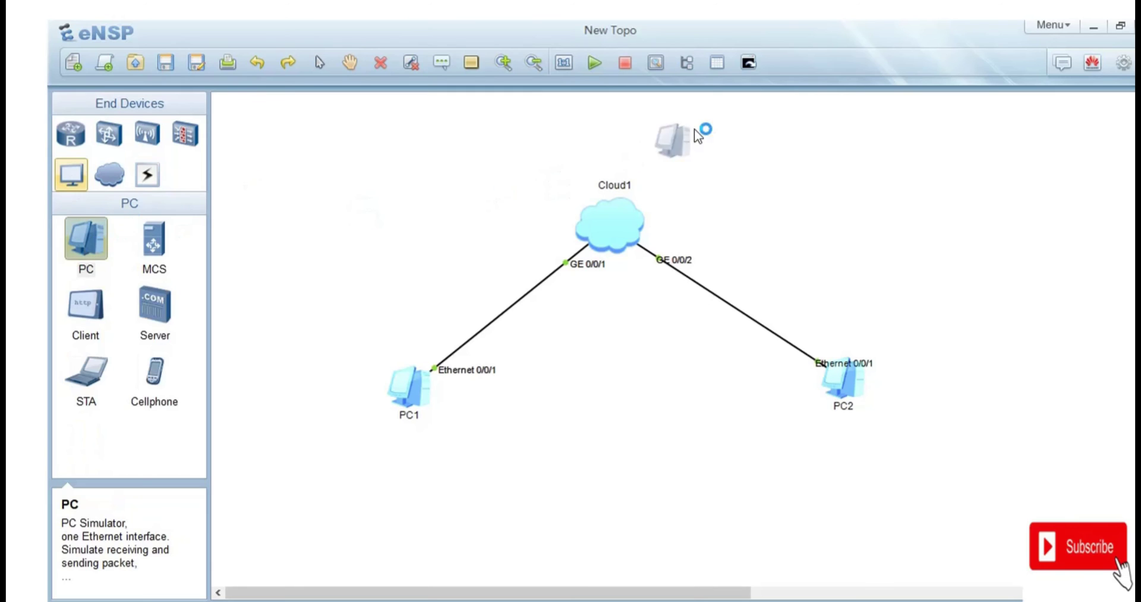
click(887, 198)
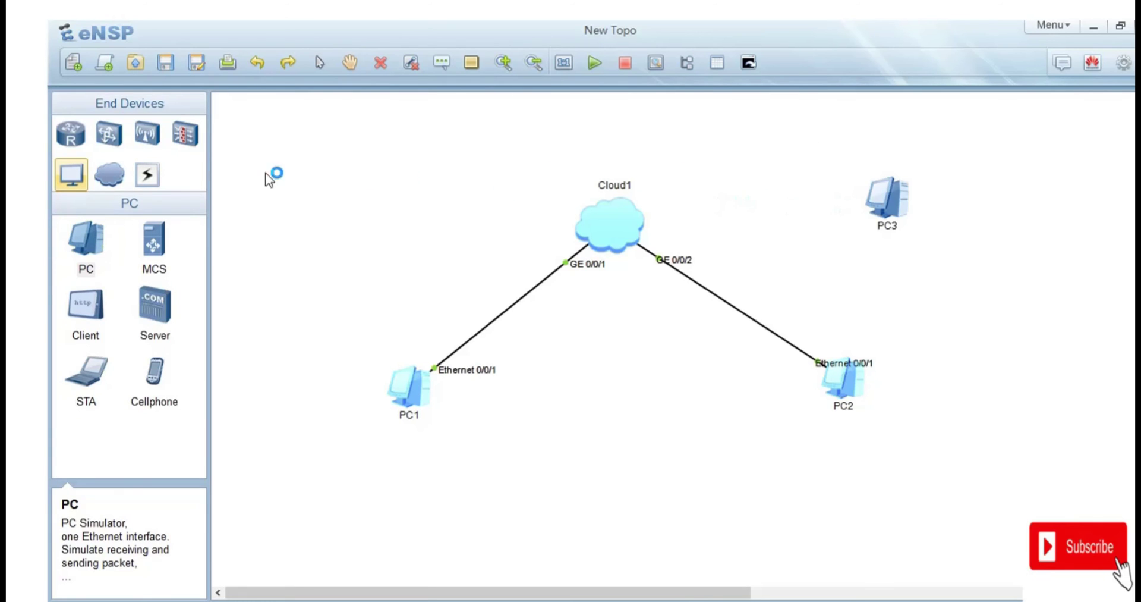
drag(831, 127, 958, 259)
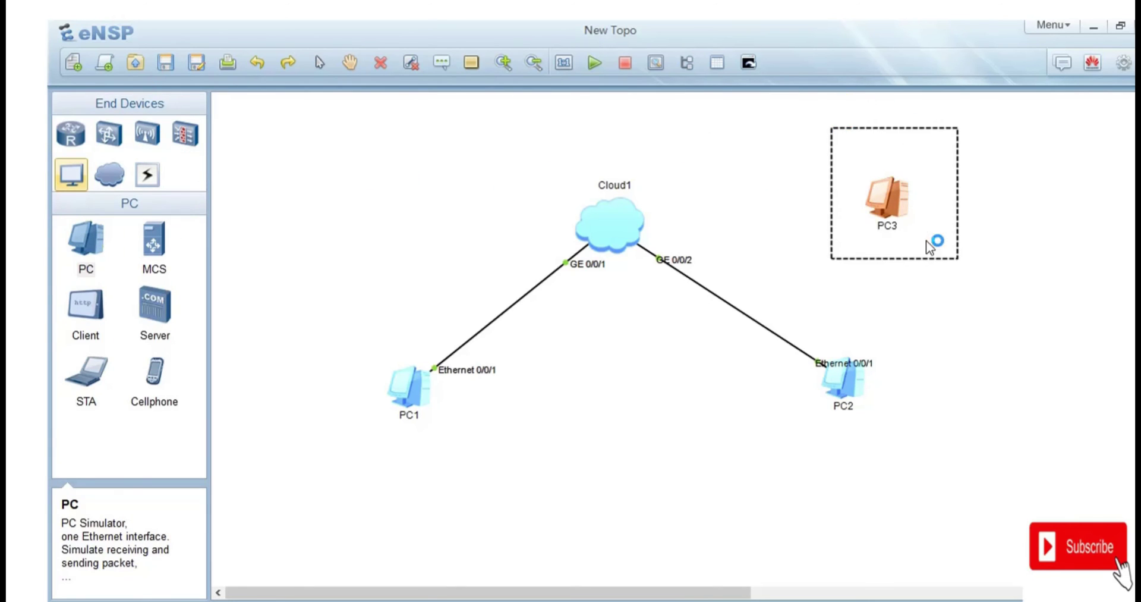
right_click(909, 230)
click(929, 244)
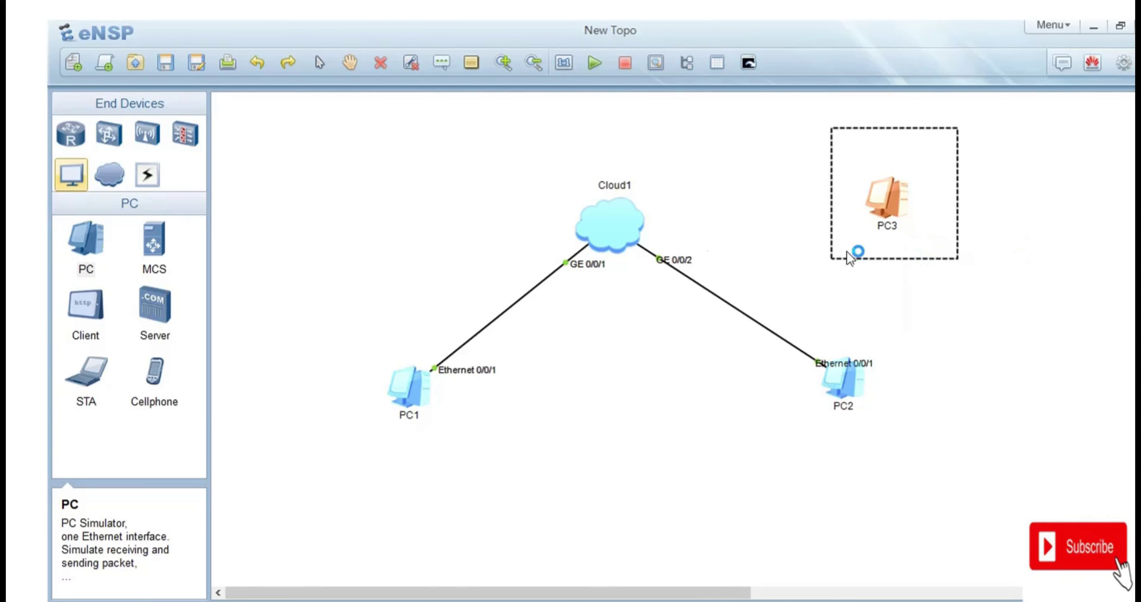
Try to start a Copper connection from Cloud1 for linking PC3
click(153, 179)
click(159, 239)
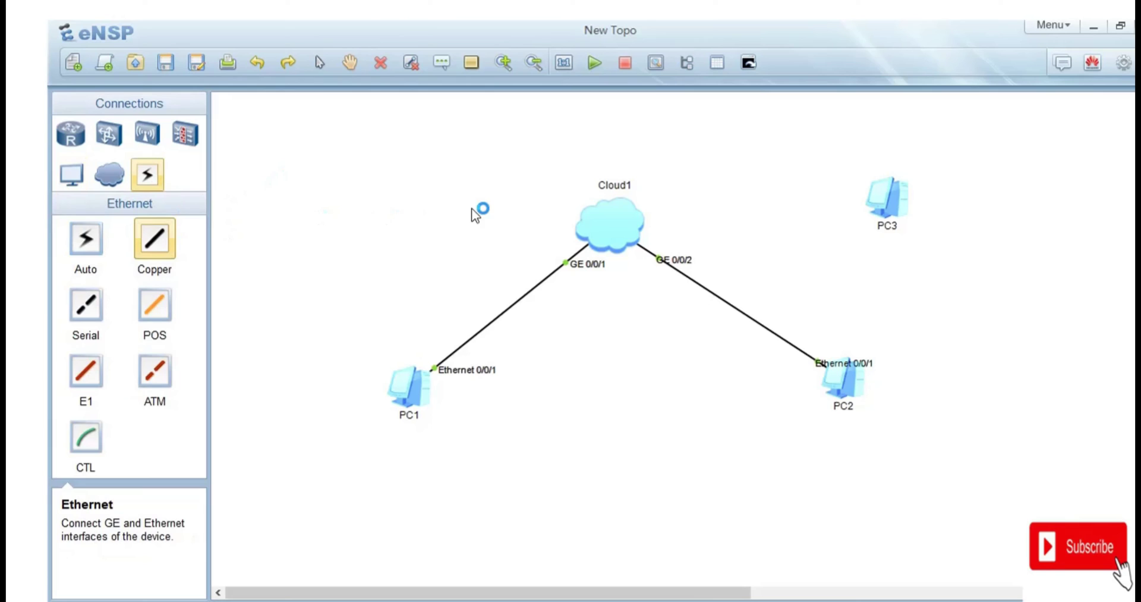
click(625, 208)
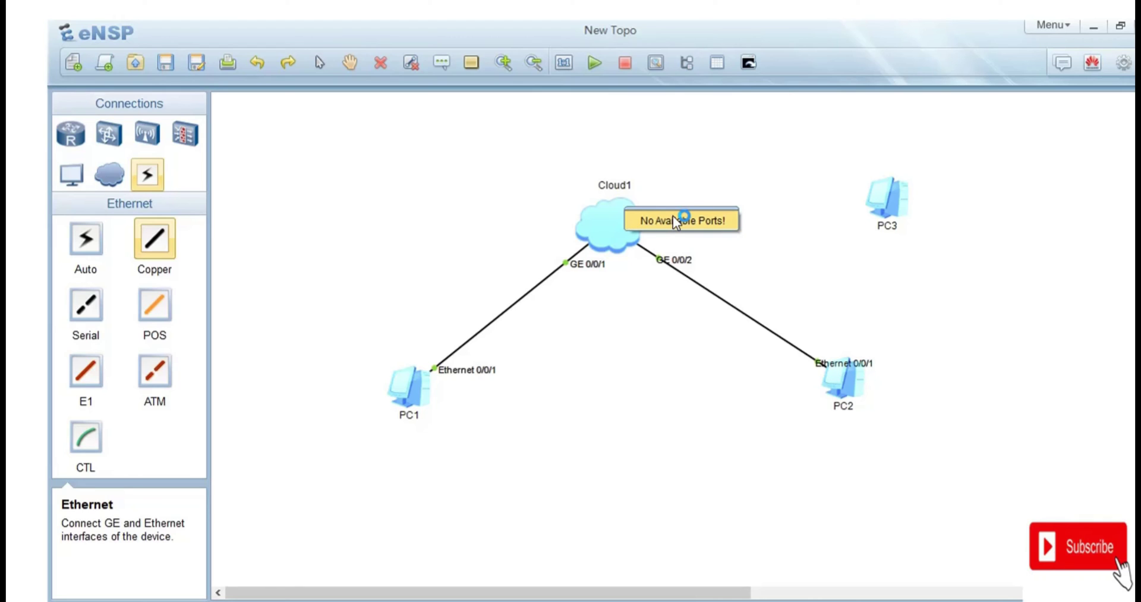
right_click(540, 208)
Add another GE port with UDP binding in Cloud1's IO configuration and close the settings
right_click(612, 212)
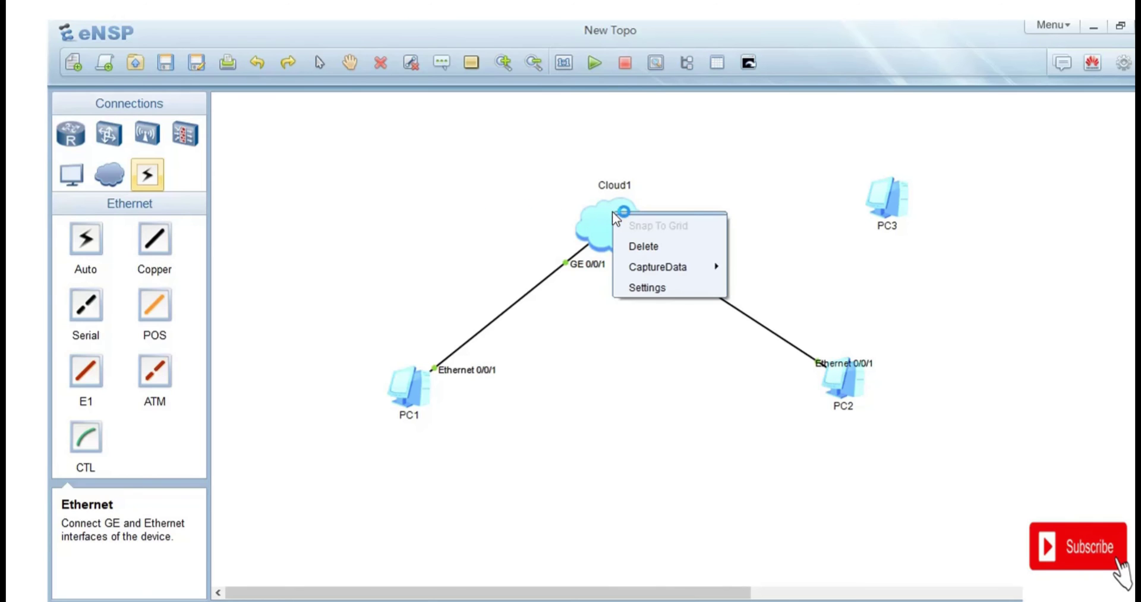
click(663, 280)
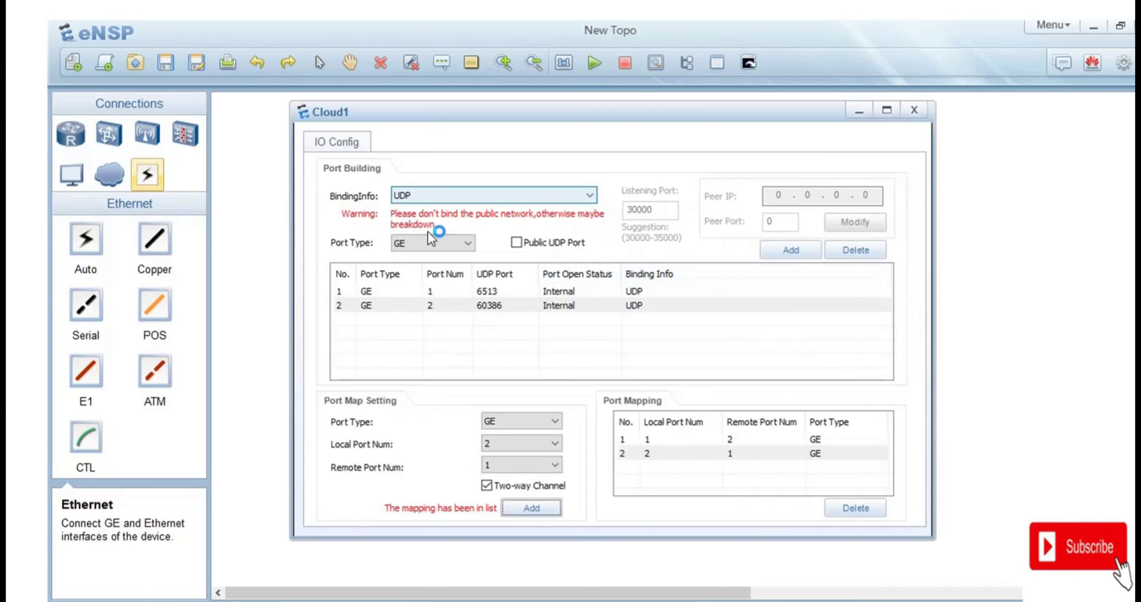
click(776, 247)
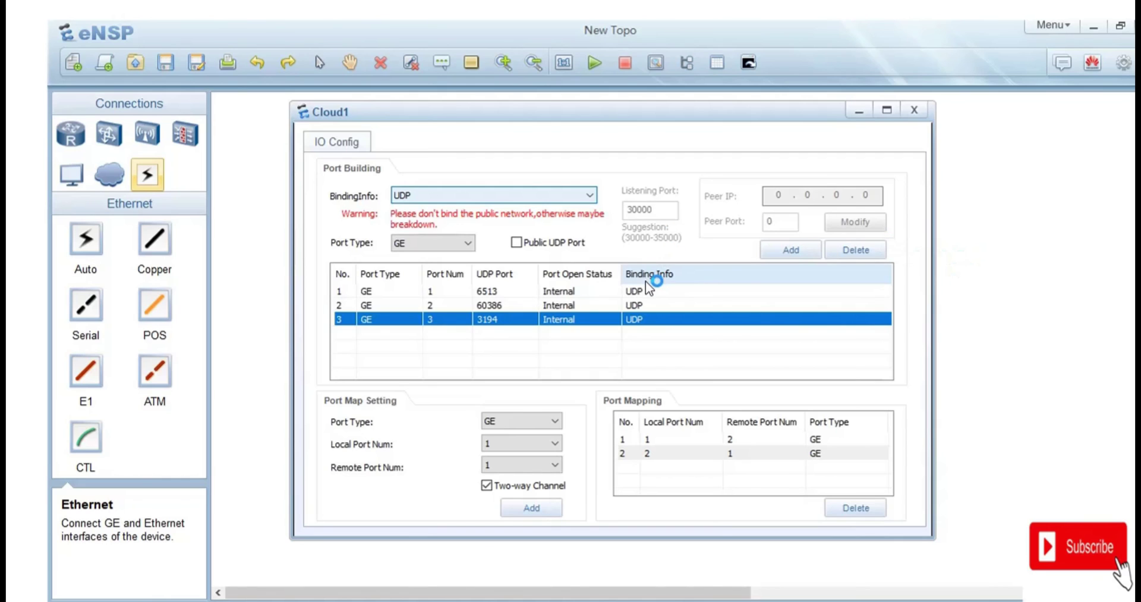
click(589, 195)
click(590, 195)
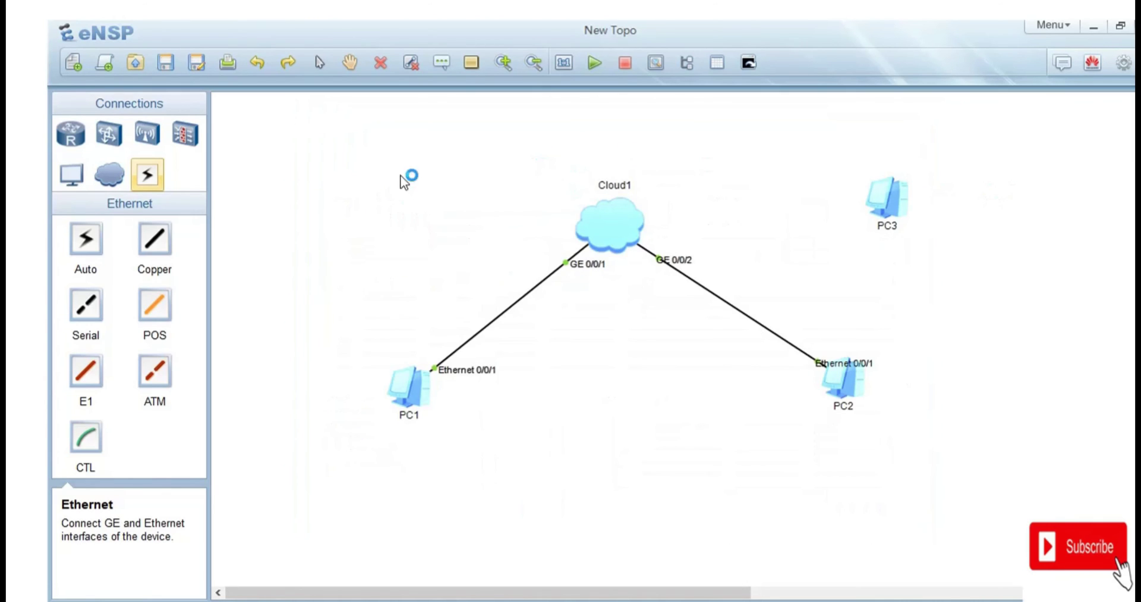
Connect Cloud1's GE 0/0/3 port to PC3's Ethernet 0/0/1 port with a Copper cable
click(611, 224)
click(665, 243)
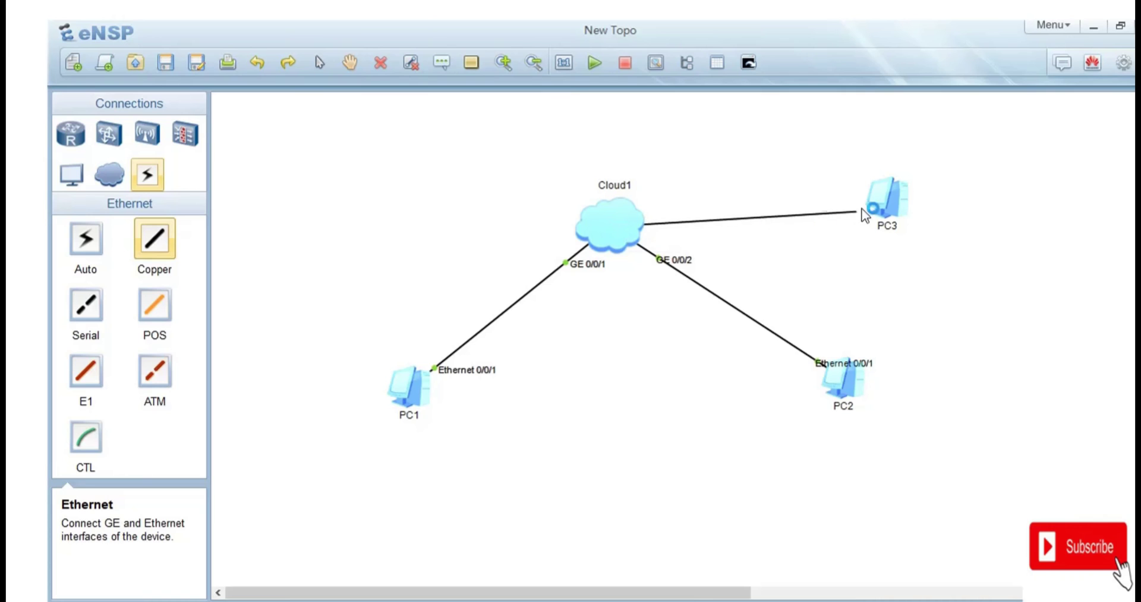
click(886, 201)
click(916, 213)
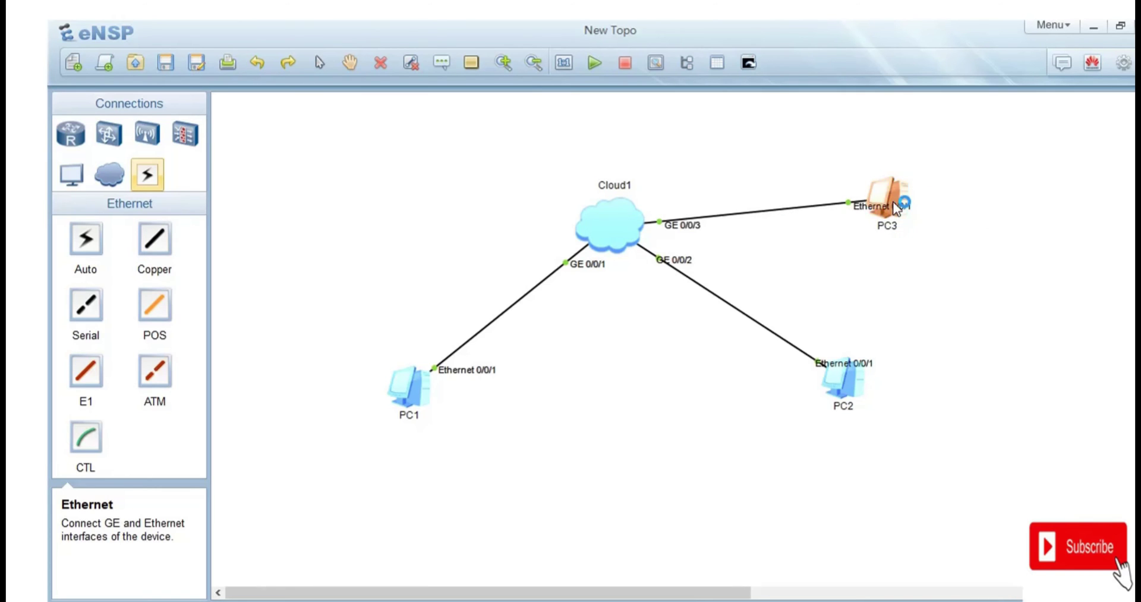
Configure PC3 with static IP address 192.168.20.3 and subnet mask 255.255.255.0, apply it and close the settings
double_click(893, 201)
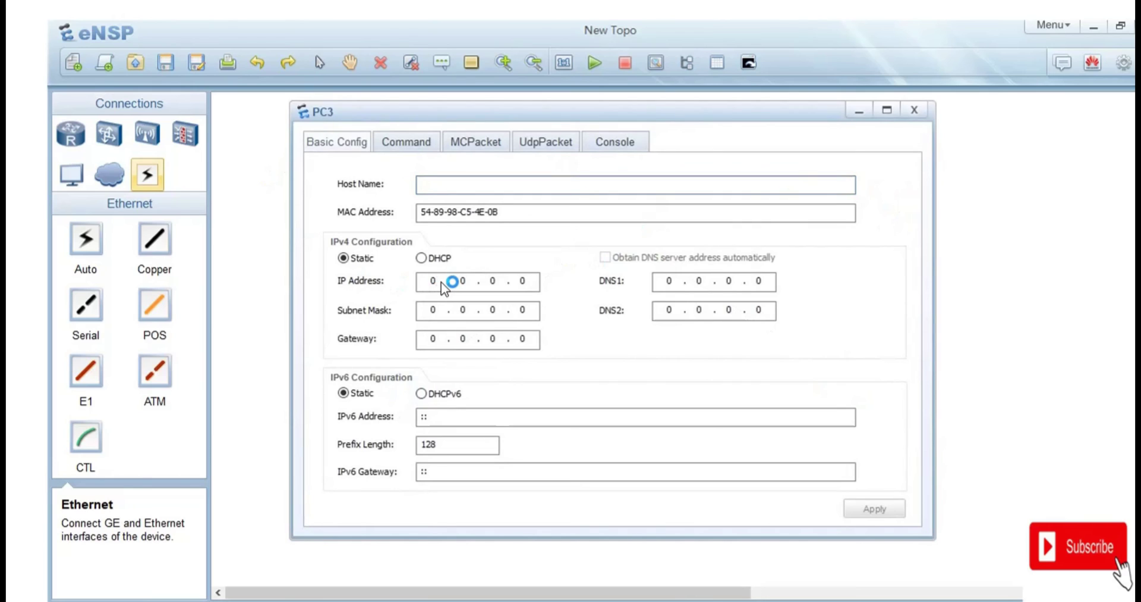
key(BackSpace)
text(192 . 168 . 20 . 3)
click(443, 316)
text(255 . 255 . 255)
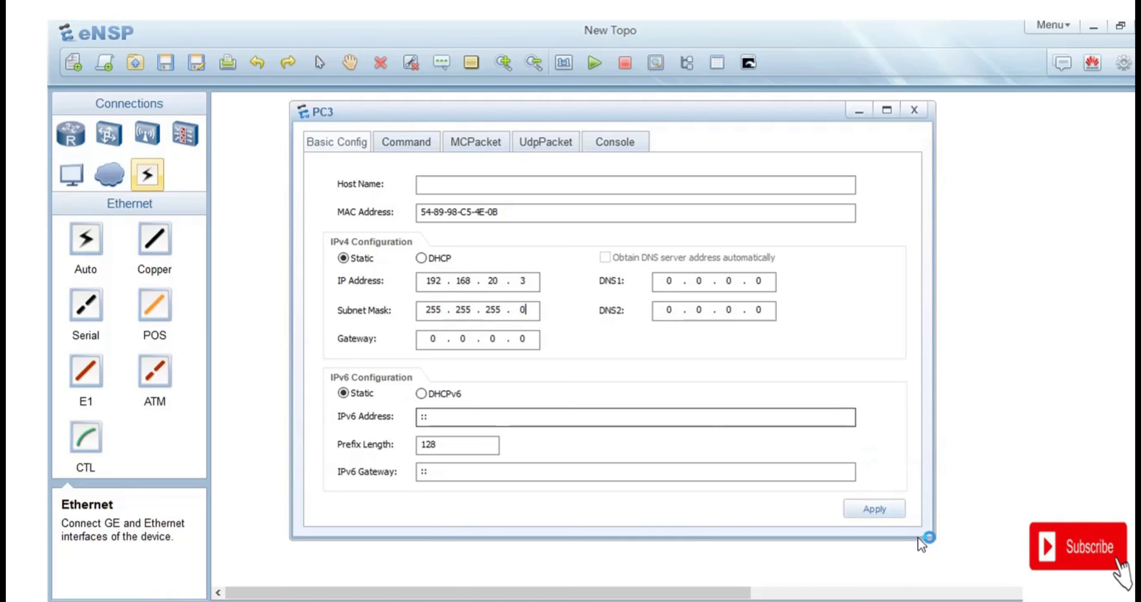
click(883, 517)
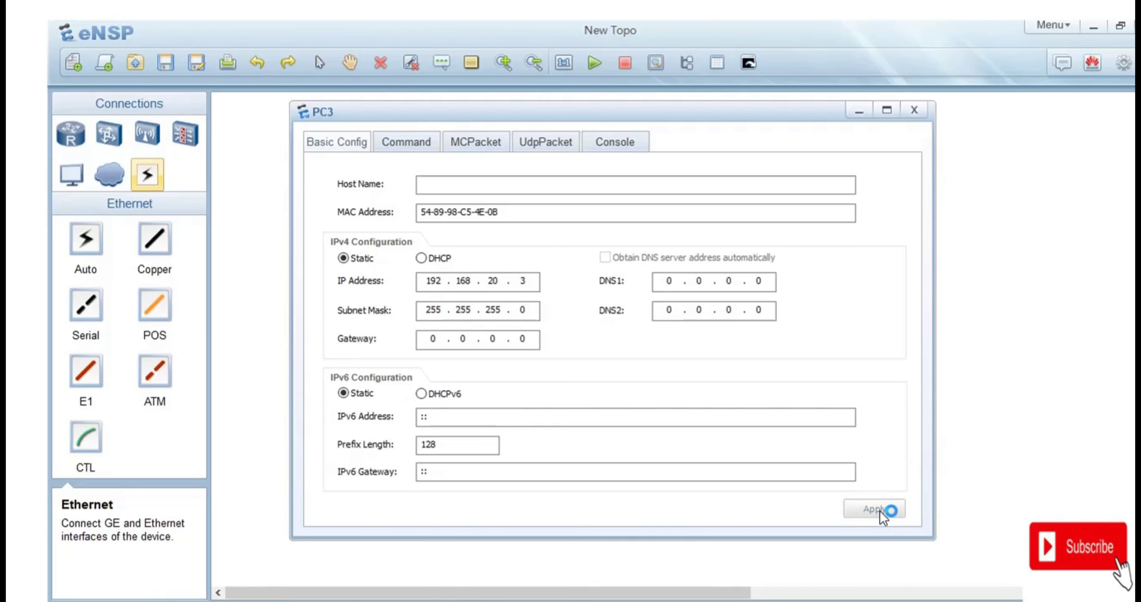
click(914, 109)
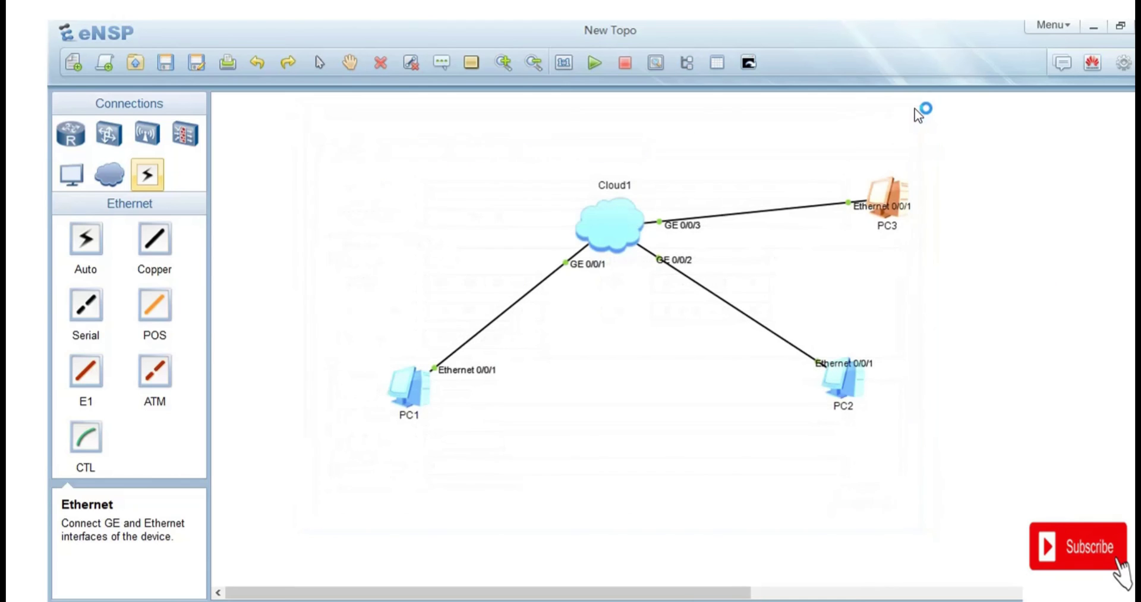
Test connectivity from PC2 to PC3 by running "ping 192.168.20.3" at PC2's command prompt, and close the window
double_click(844, 375)
key(Up)
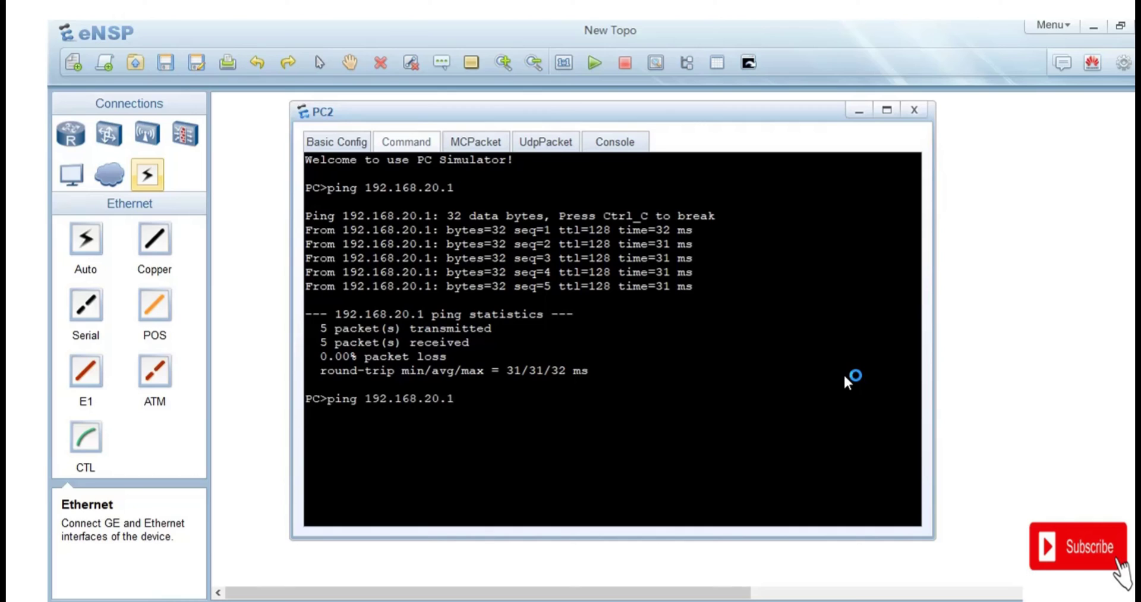
key(BackSpace)
text(3)
key(Return)
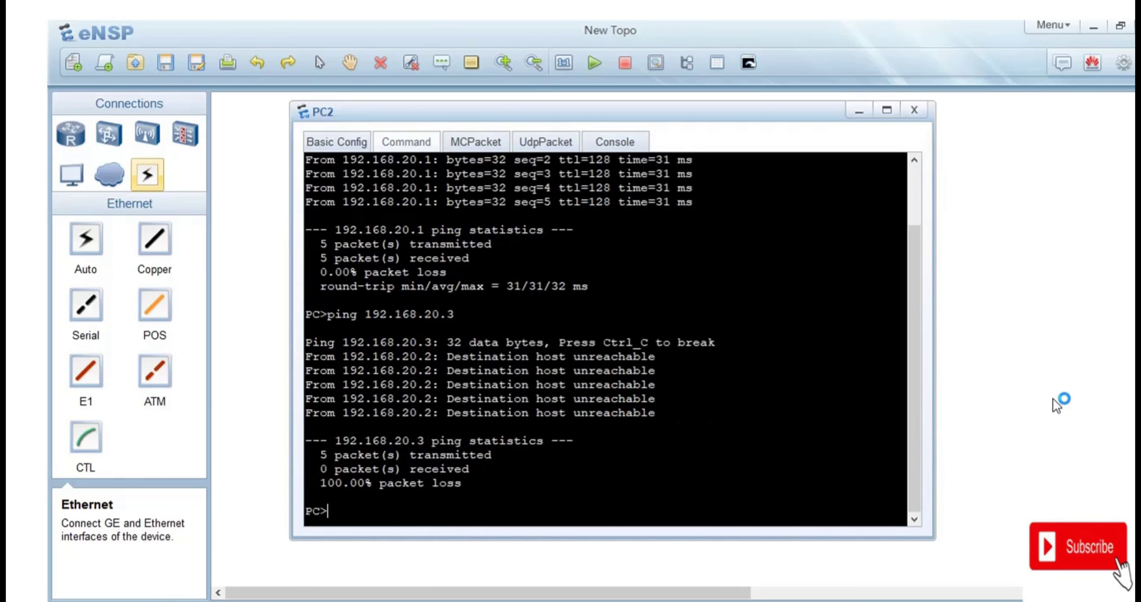
key(alt+F4)
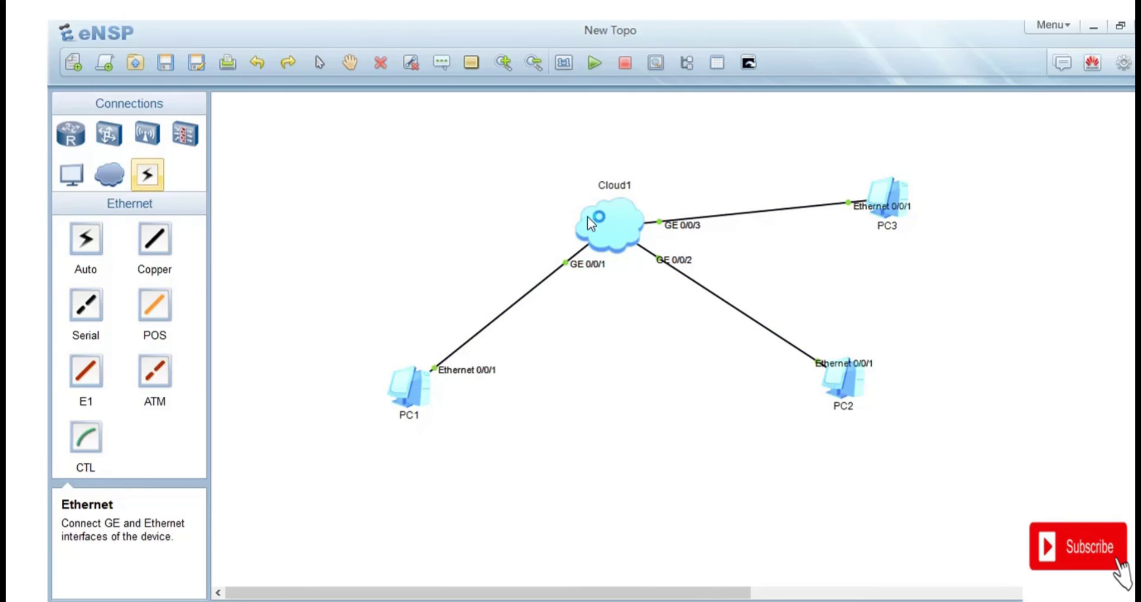
Add a two-way GE port mapping between local port 1 and remote port 3 in Cloud1's IO configuration and close the settings
right_click(631, 227)
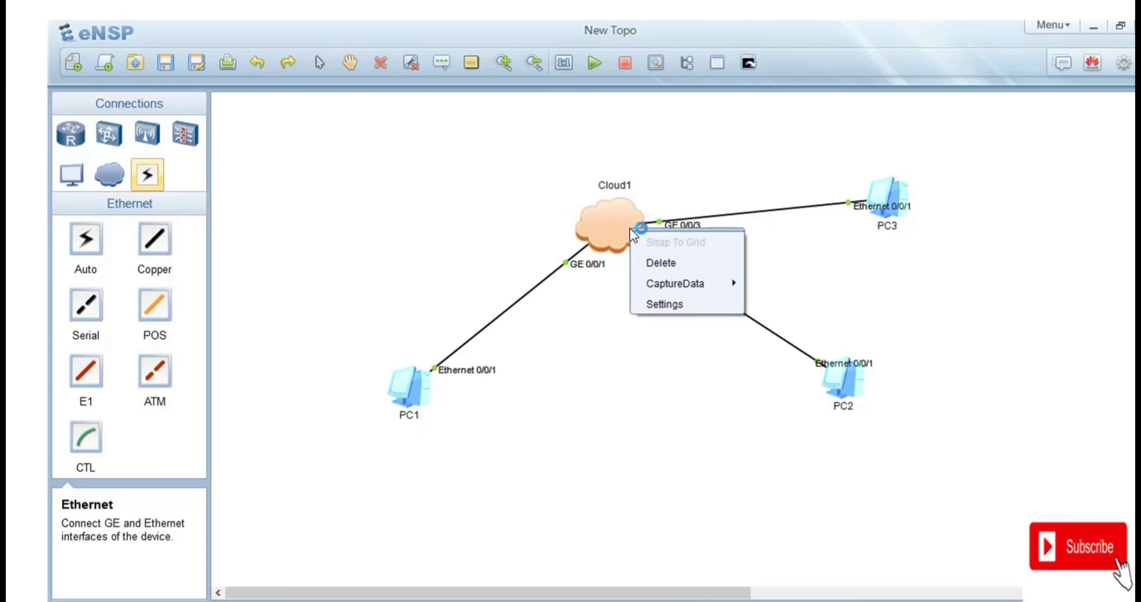
click(686, 304)
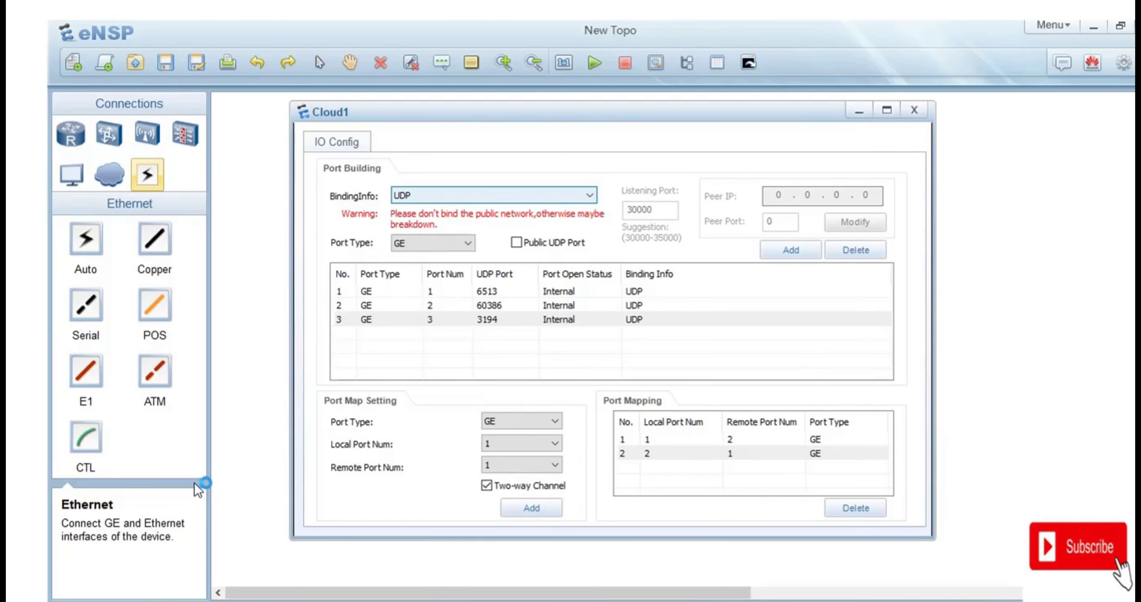
click(558, 440)
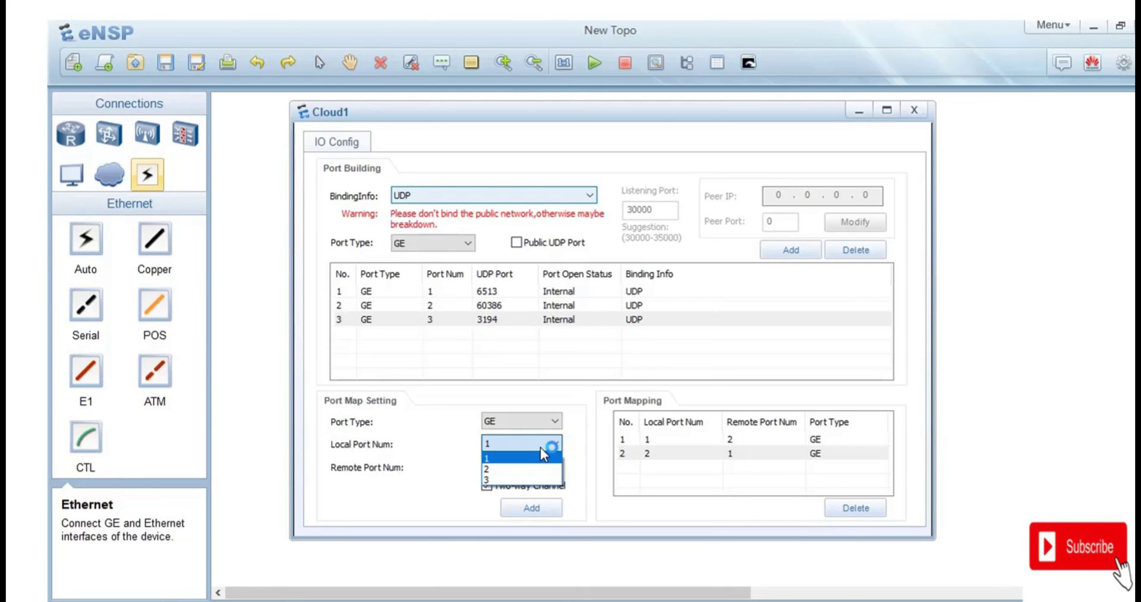
click(491, 457)
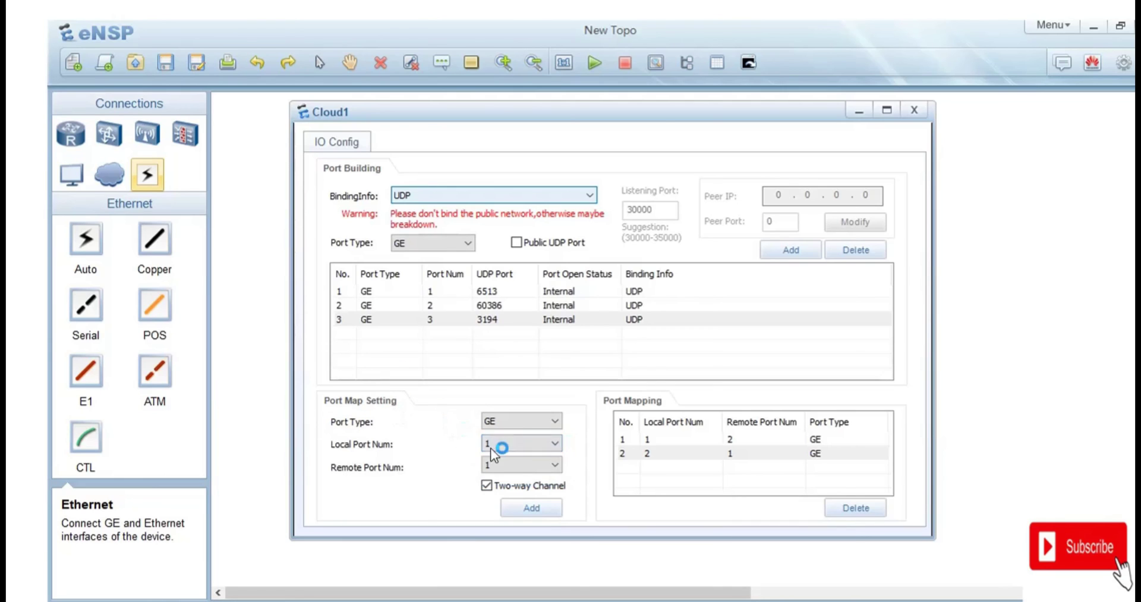
click(553, 466)
click(529, 501)
click(547, 510)
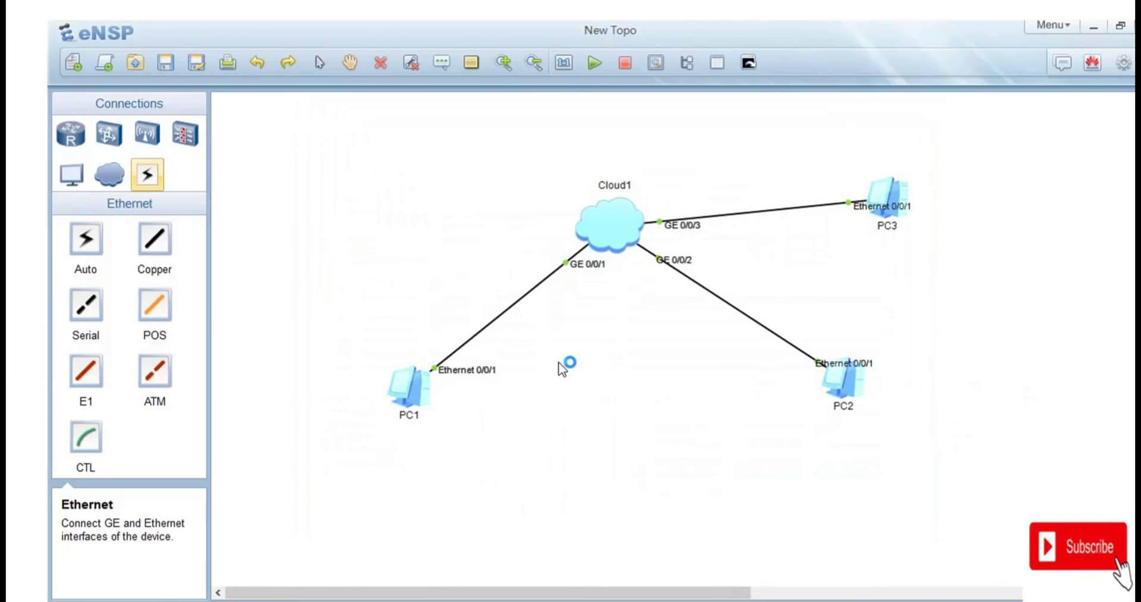
Test connectivity from PC1 to PC3 by running "ping 192.168.20.3" at PC1's command prompt, and close the window
double_click(416, 388)
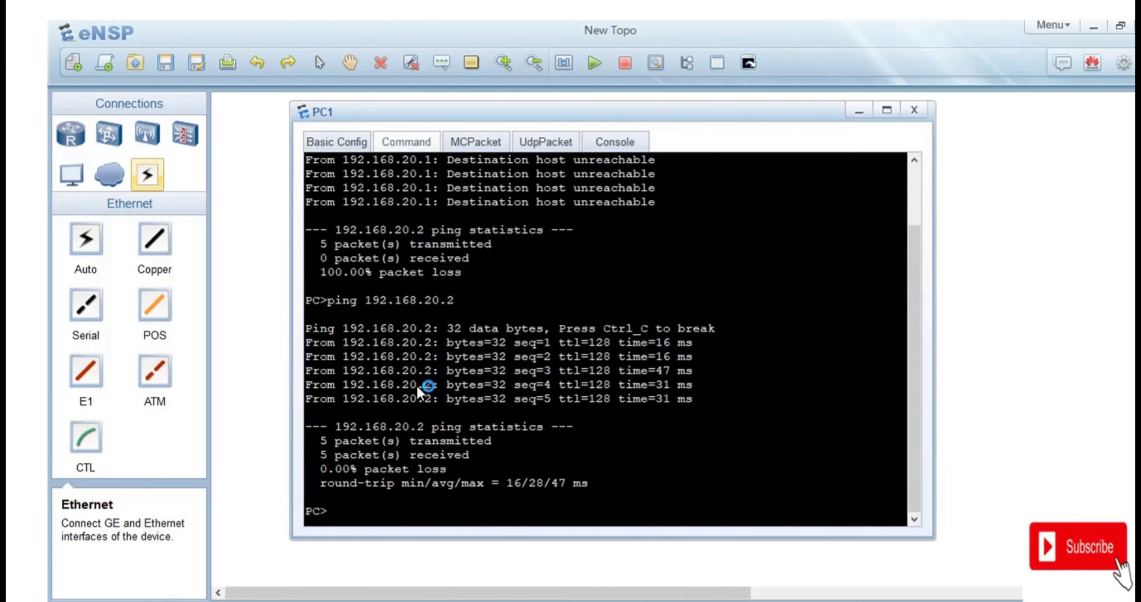
key(Up)
key(BackSpace)
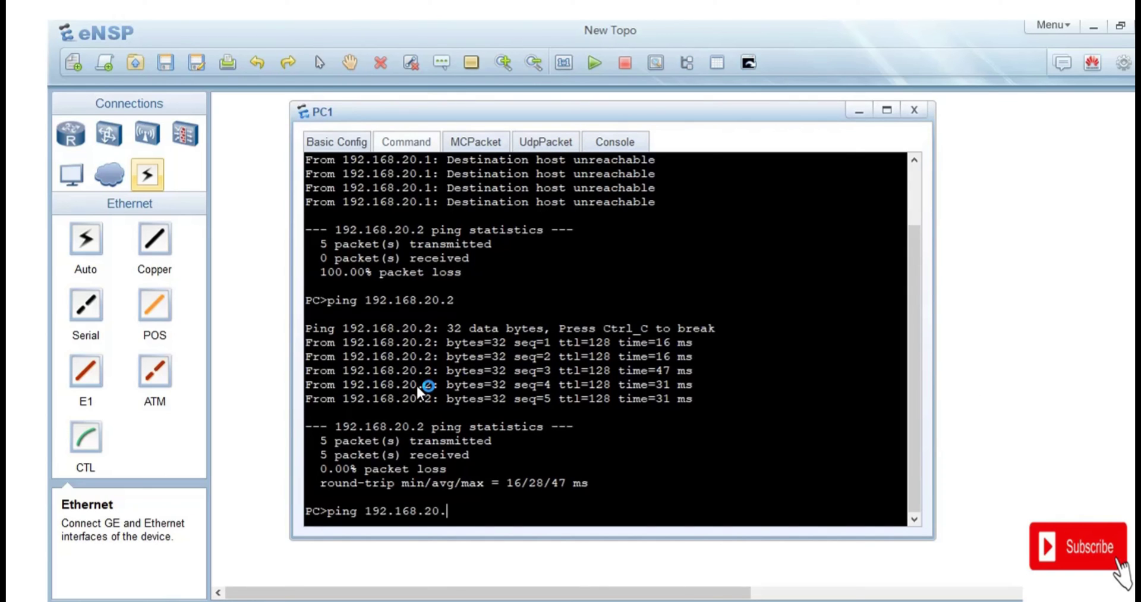
text(3)
key(Return)
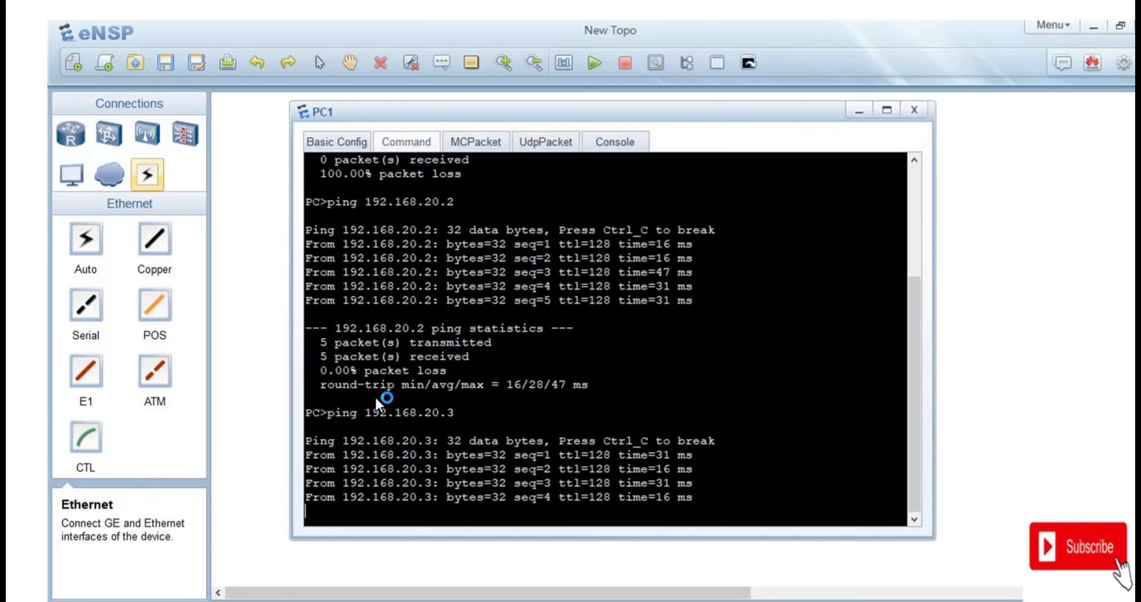
click(260, 384)
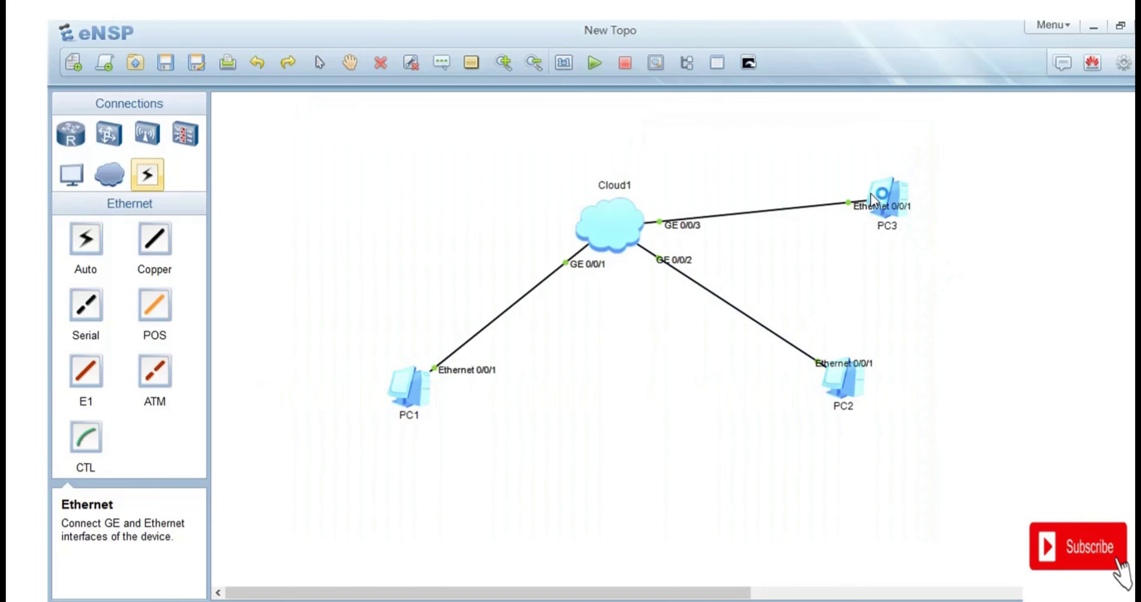
Ping PC3's own address by running "PING 192.168.20.3" at PC3's command prompt
double_click(886, 193)
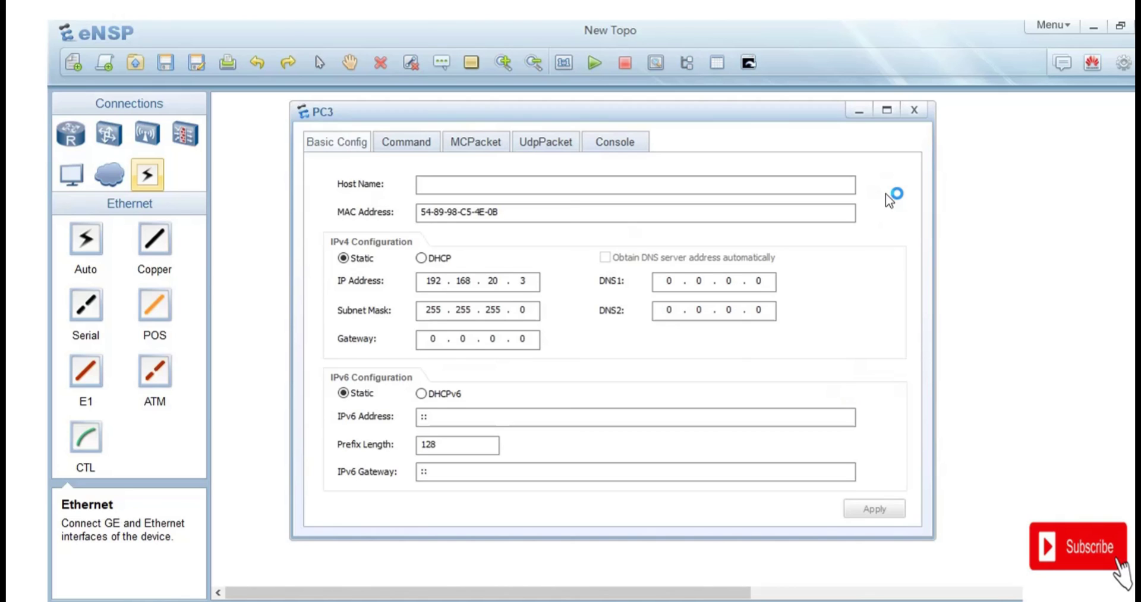
click(381, 135)
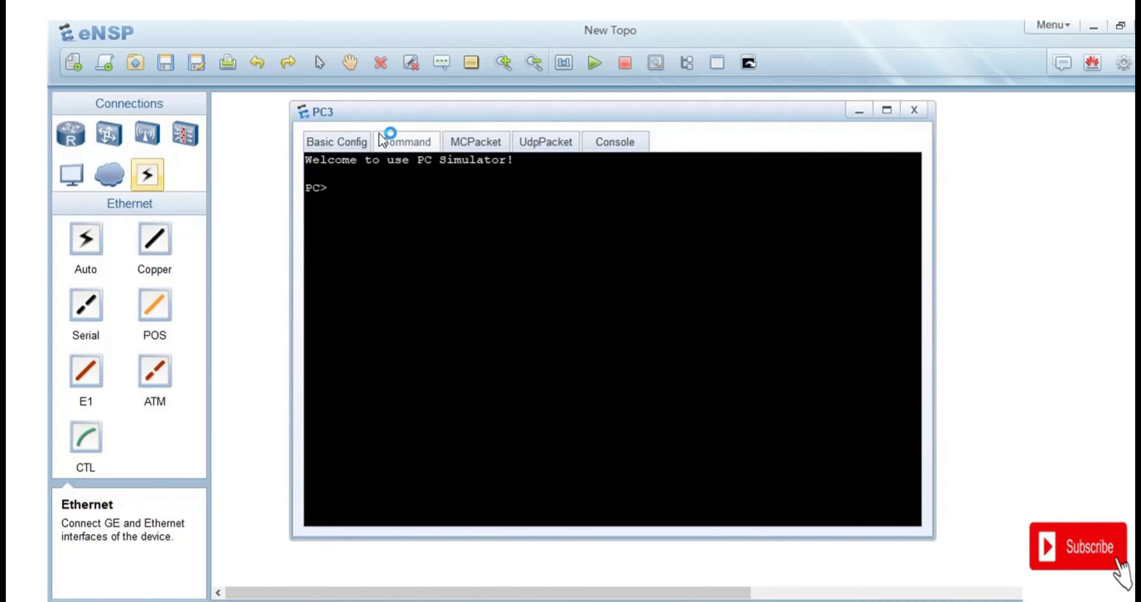
text(PING 192.168.20.)
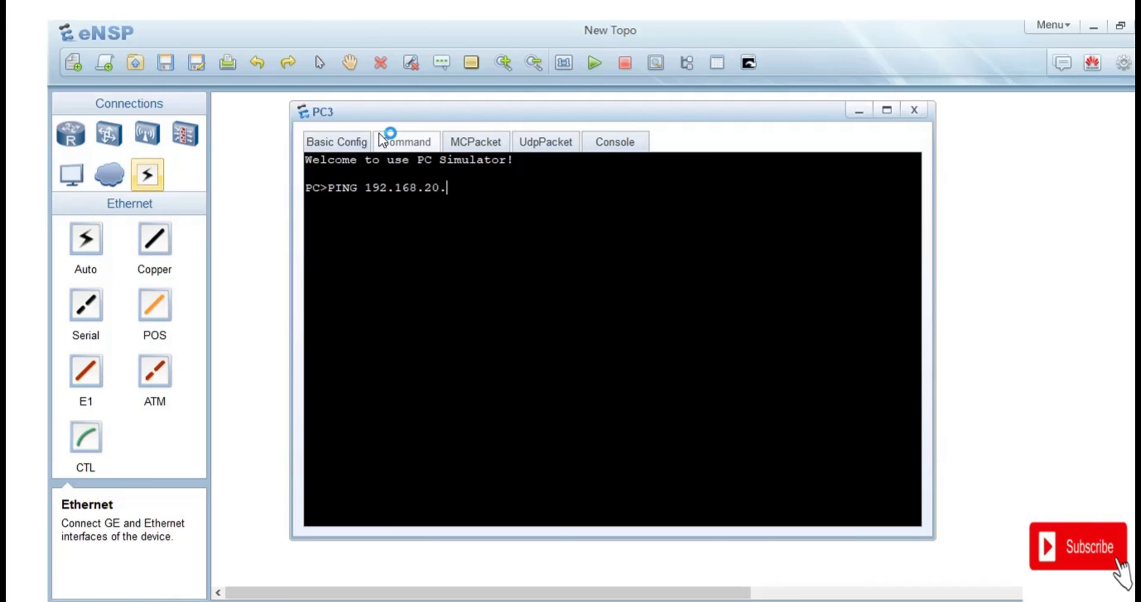
text(3)
key(Return)
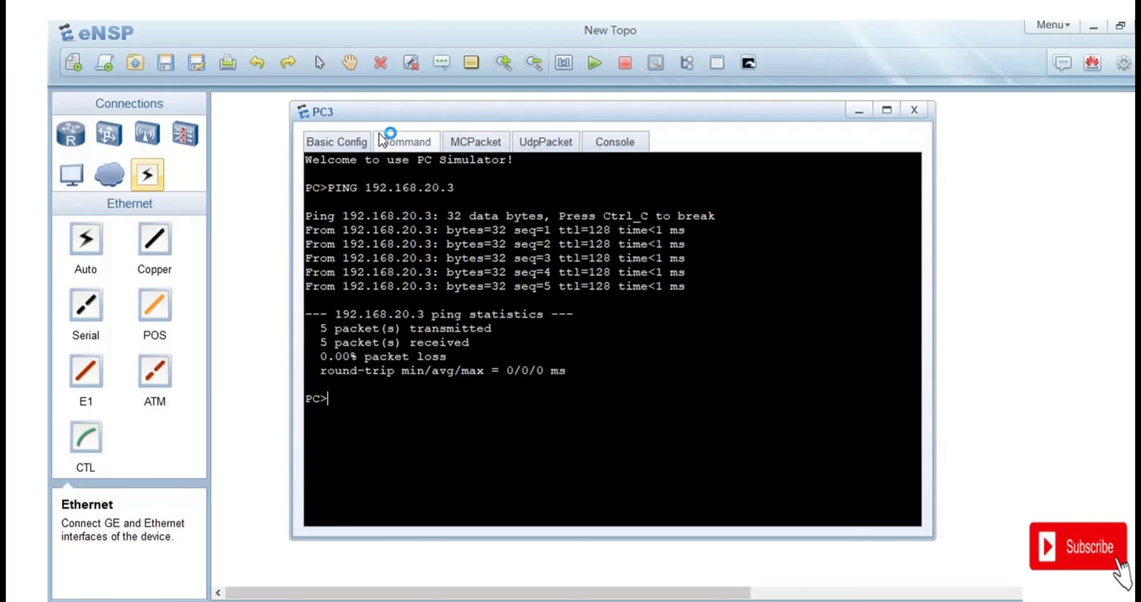
Test connectivity from PC3 to PC2 by running "PING 192.168.20.2" at PC3's command prompt, and close the window
key(Up)
key(BackSpace)
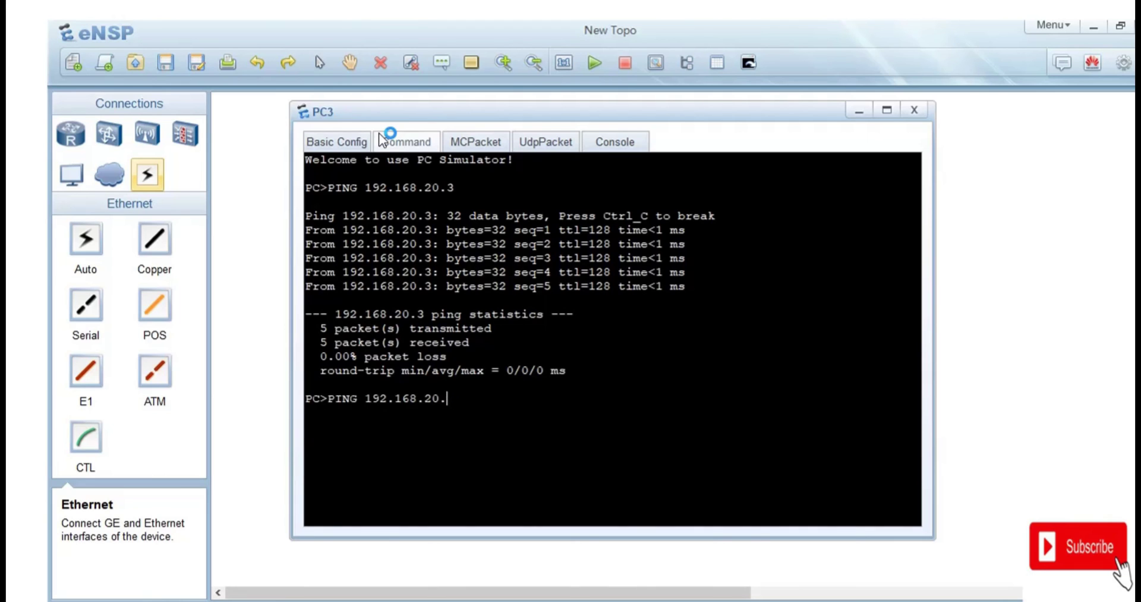
text(2)
key(Return)
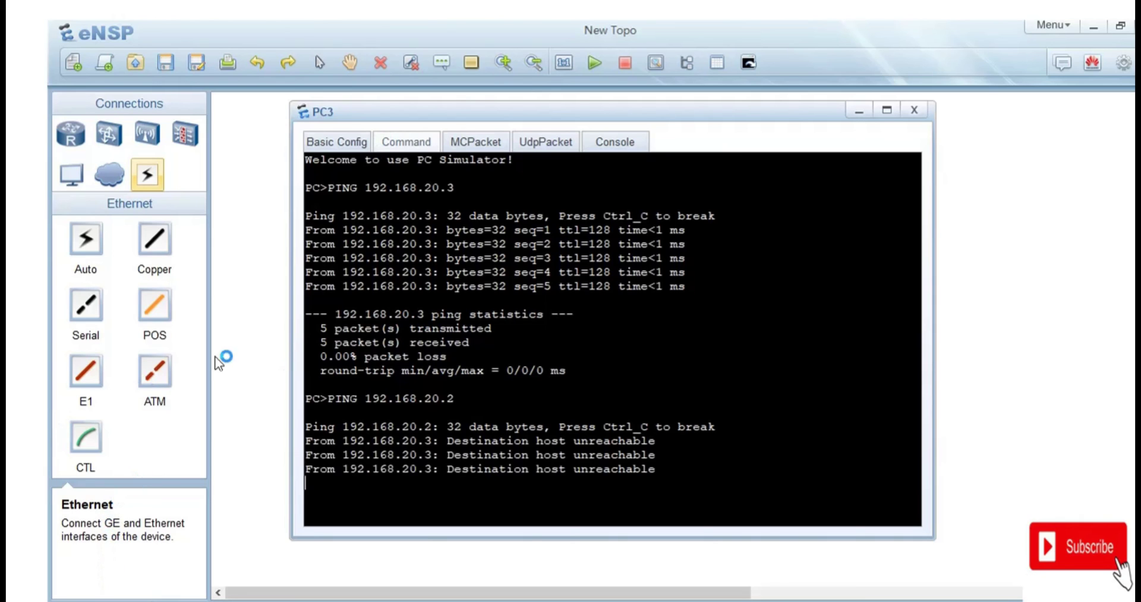
key(alt+F4)
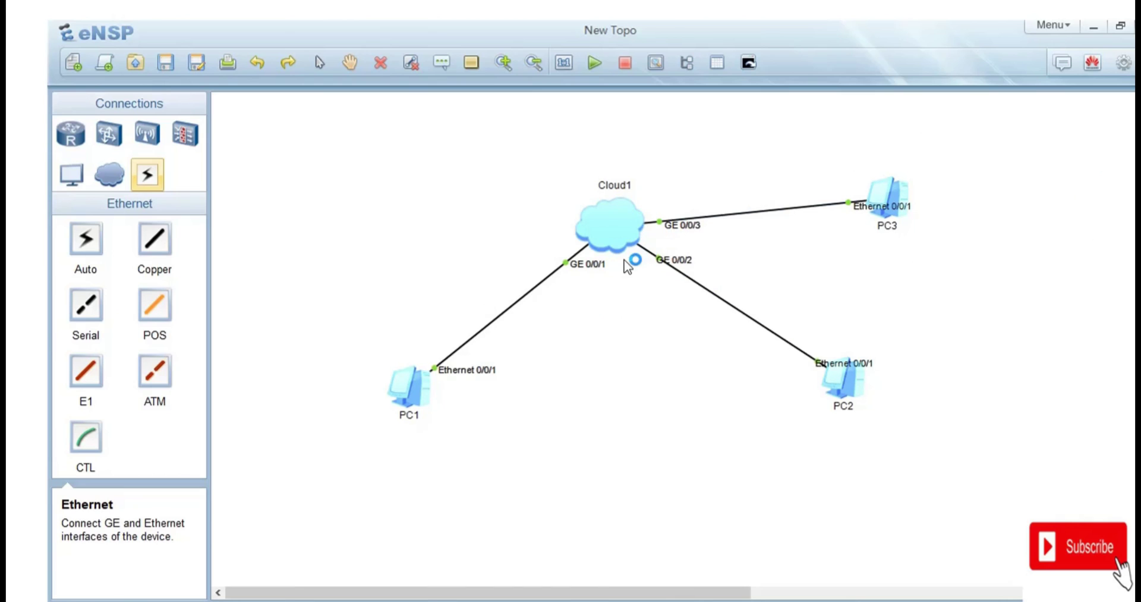
Add a two-way GE port mapping between local port 2 and remote port 3 in Cloud1's IO configuration and dismiss the settings
right_click(602, 223)
click(654, 298)
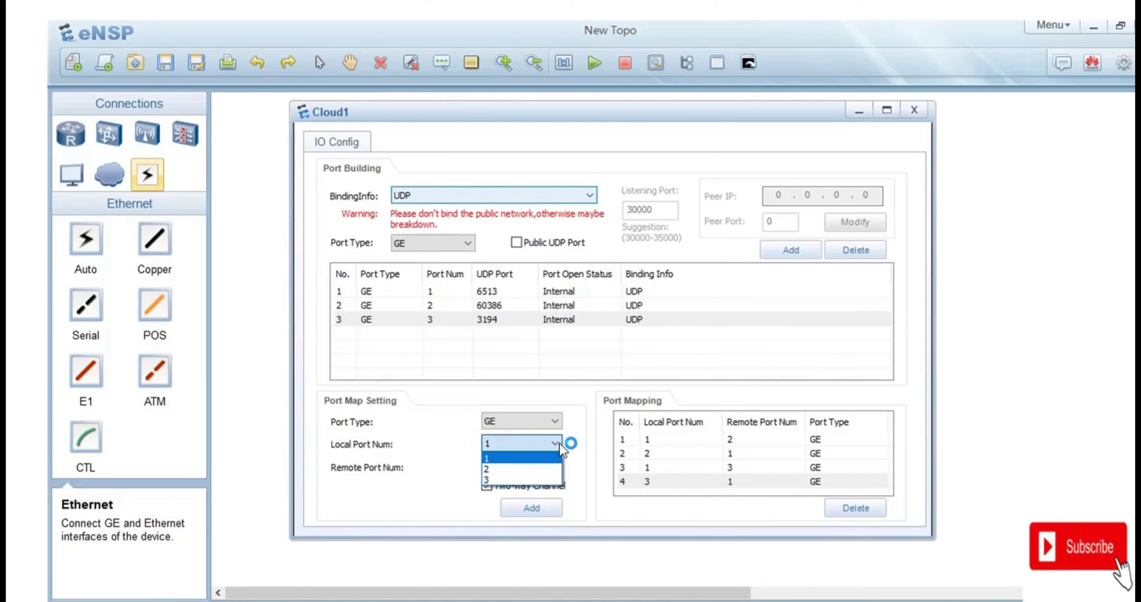
click(512, 470)
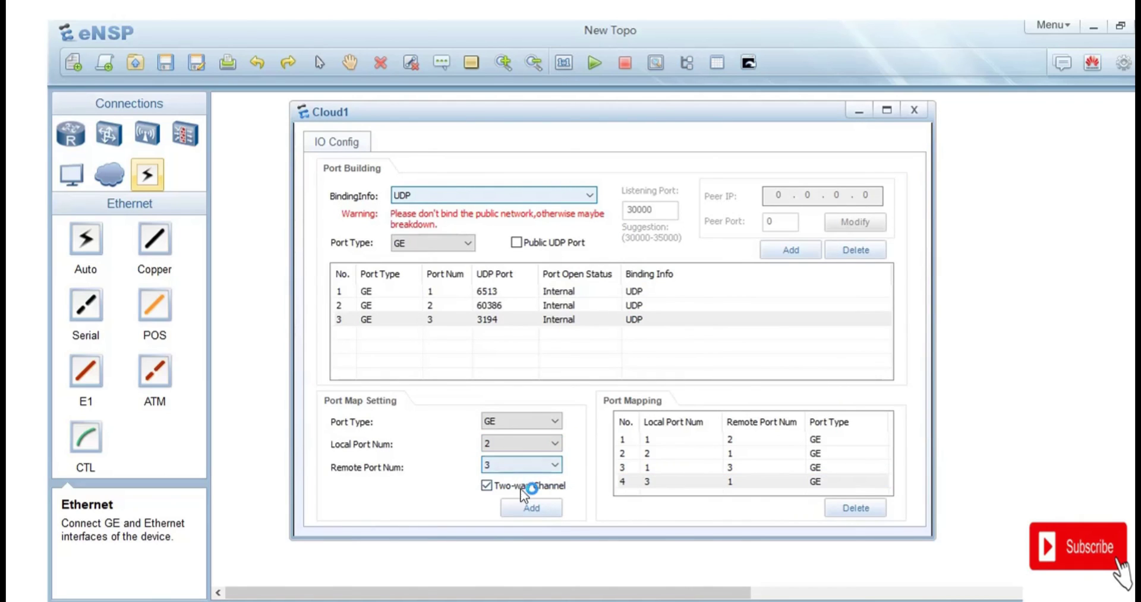
click(529, 515)
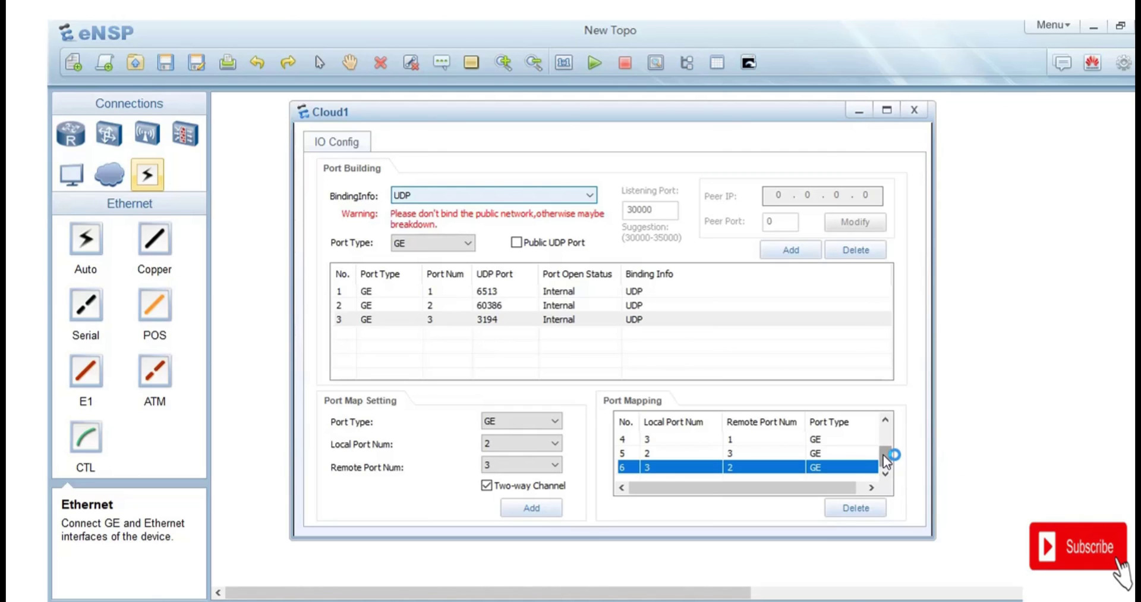
click(862, 105)
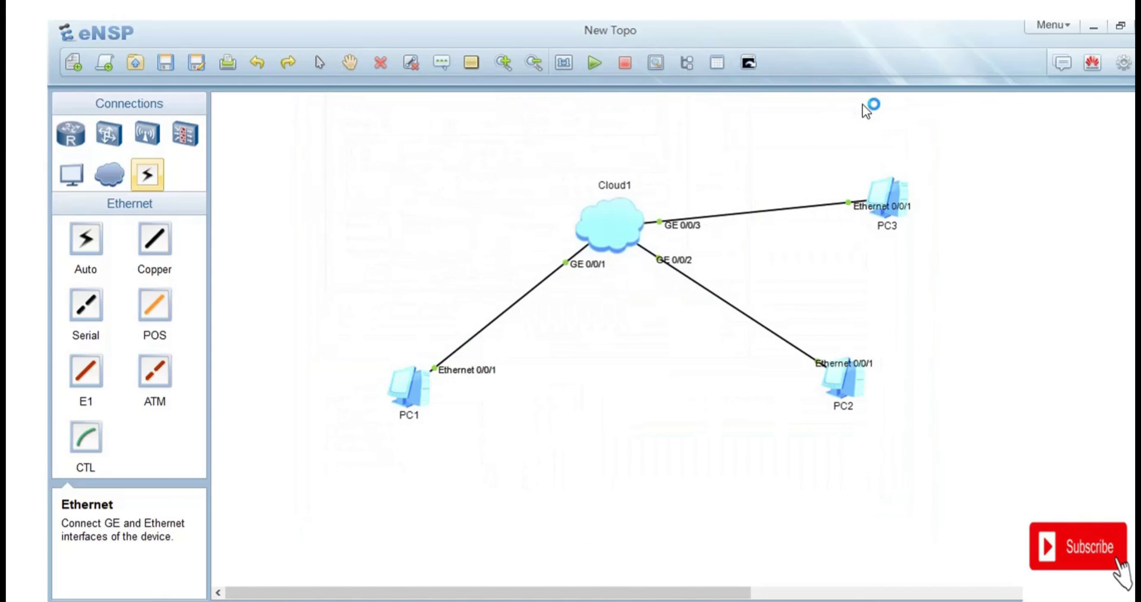
Repeat "ping 192.168.20.3" at PC2's command prompt to retest connectivity to PC3, and close the window
double_click(839, 388)
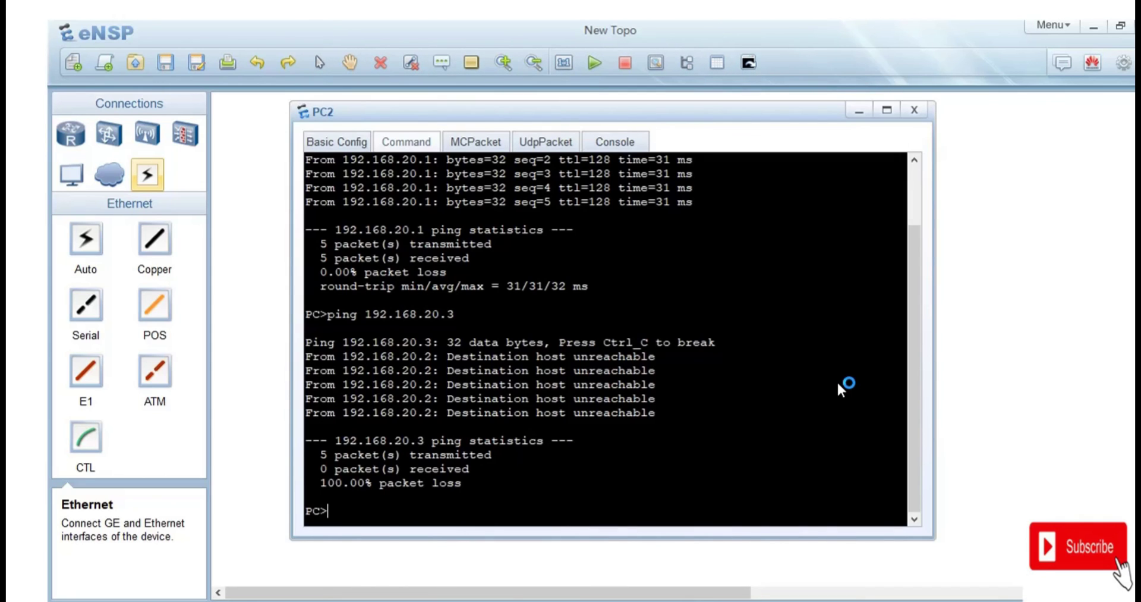
key(Up)
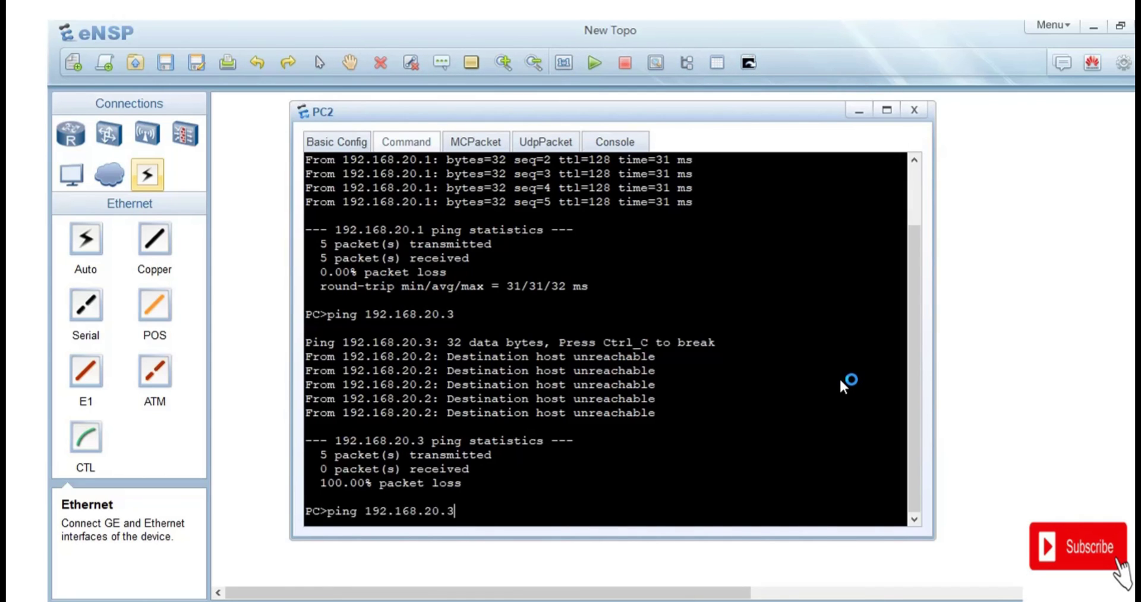
key(Return)
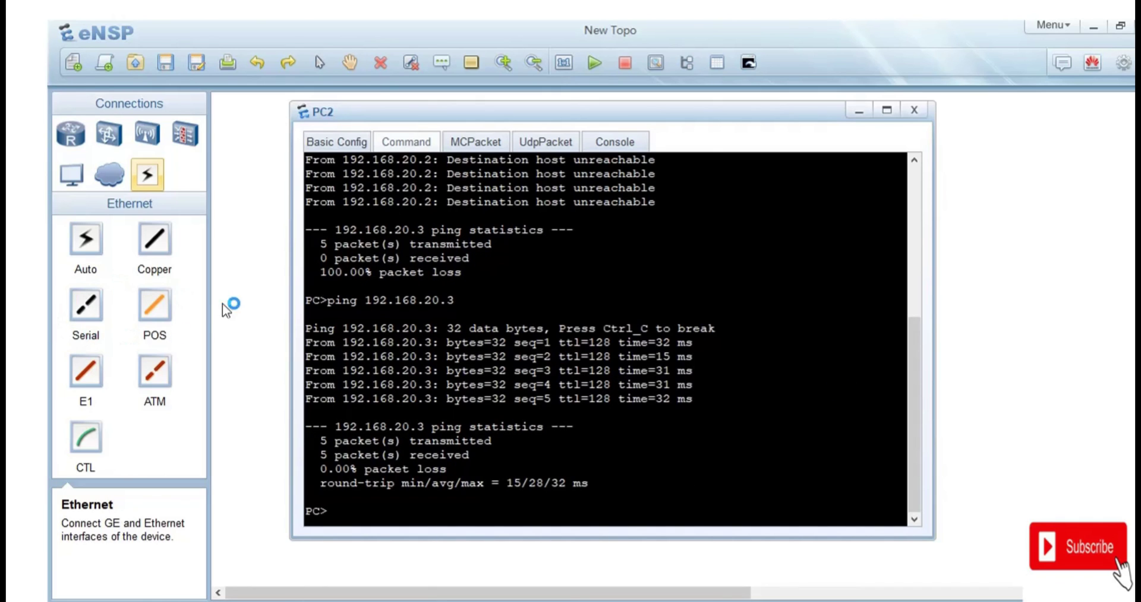
click(239, 301)
Repeat "PING 192.168.20.2" at PC3's command prompt to retest connectivity to PC2, and close the window
double_click(890, 197)
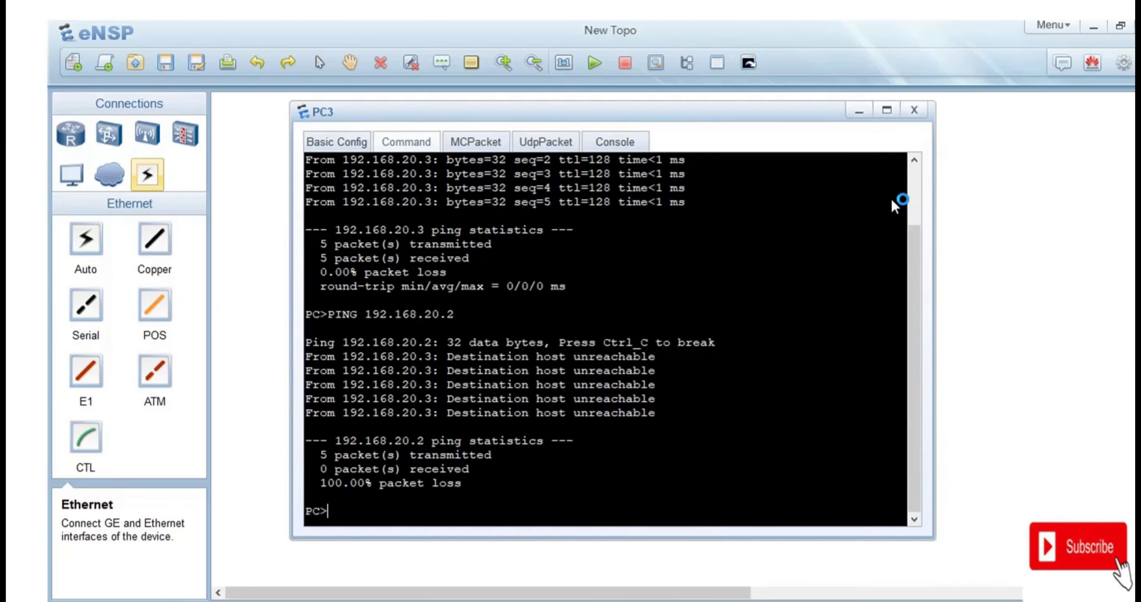
key(Up)
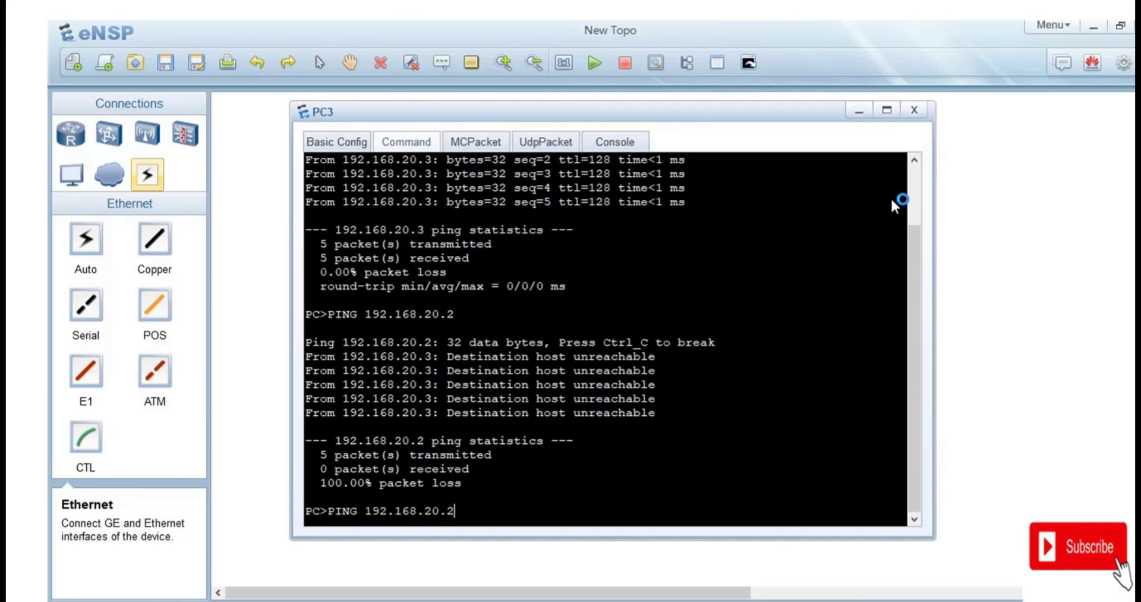
key(Return)
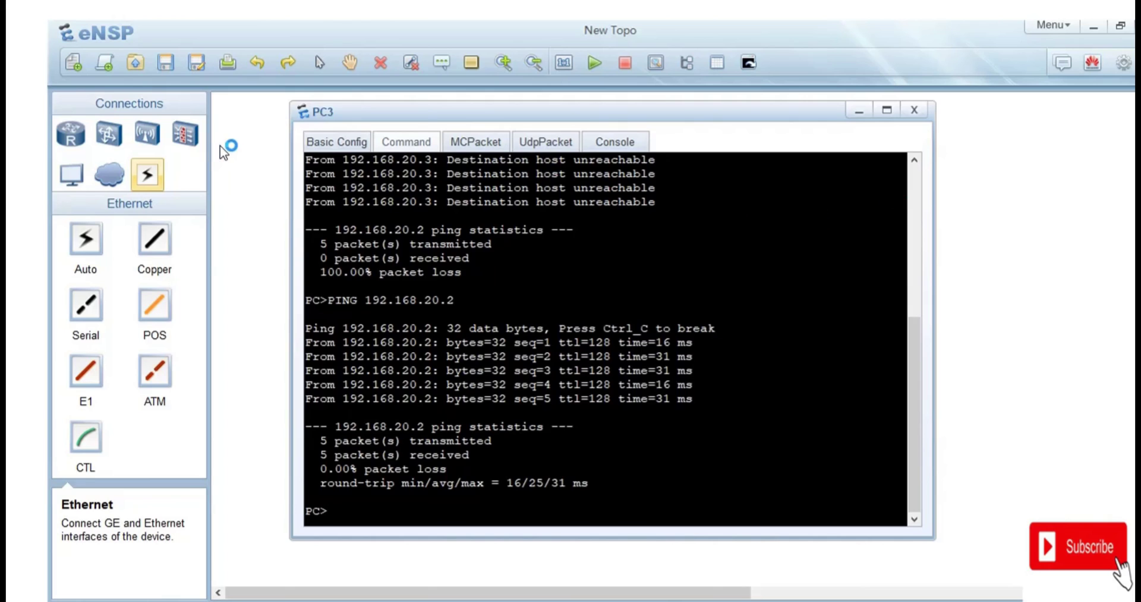
click(237, 152)
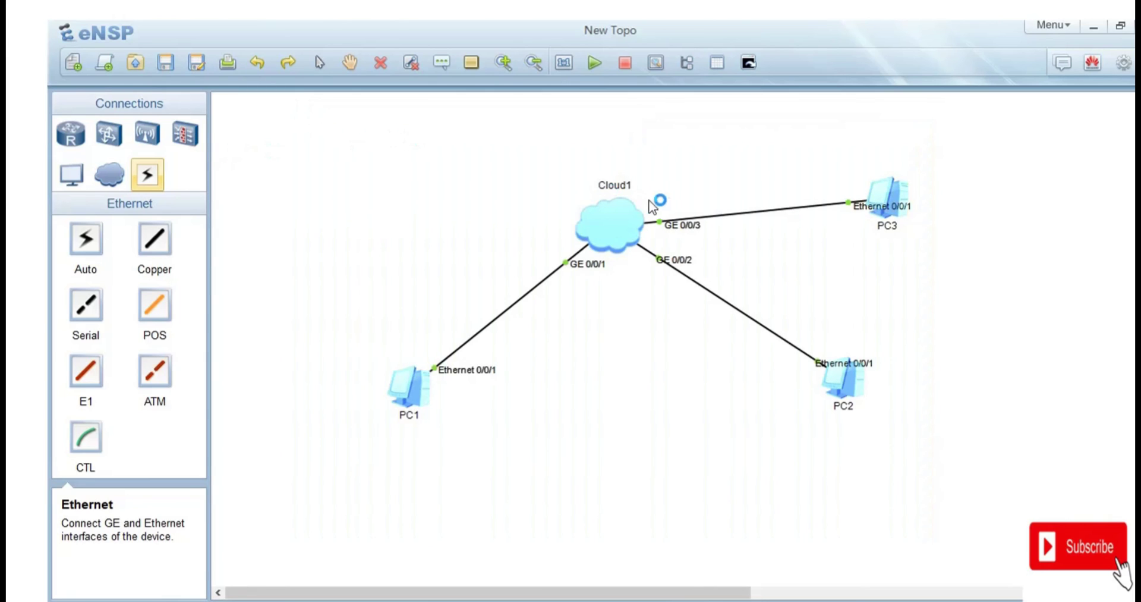